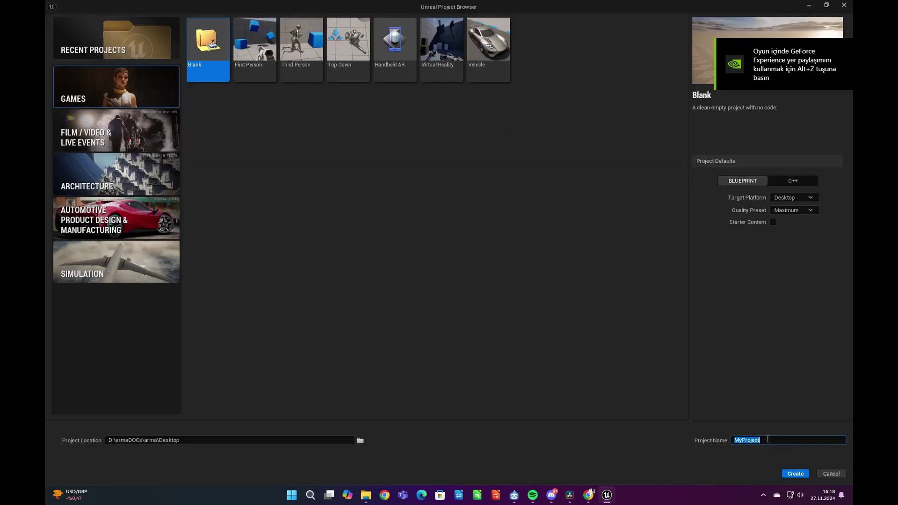
Step: Name the new blank project ForestHouse
type("F")
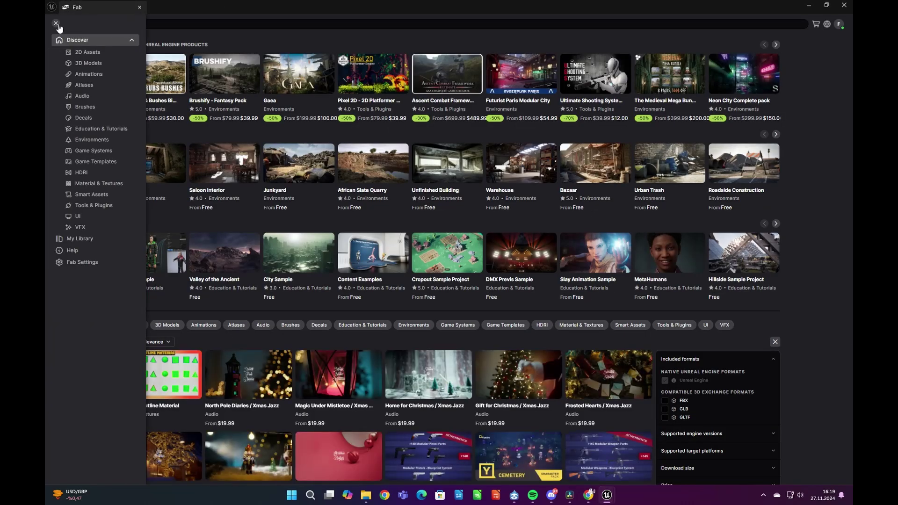
Step: Search the Fab library of owned assets for "village house" and open the Village Houses Environment listing
left_click(102, 238)
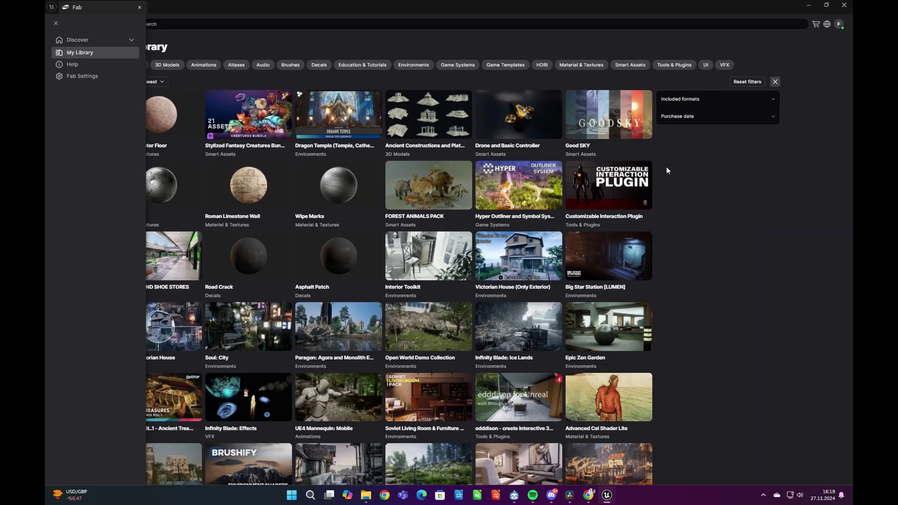
left_click(182, 23)
left_click(185, 24)
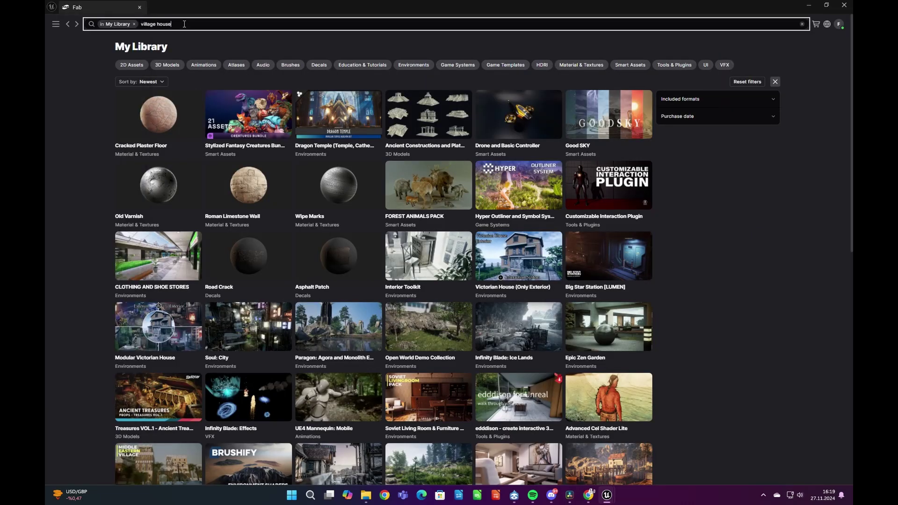
key("Return")
left_click(171, 193)
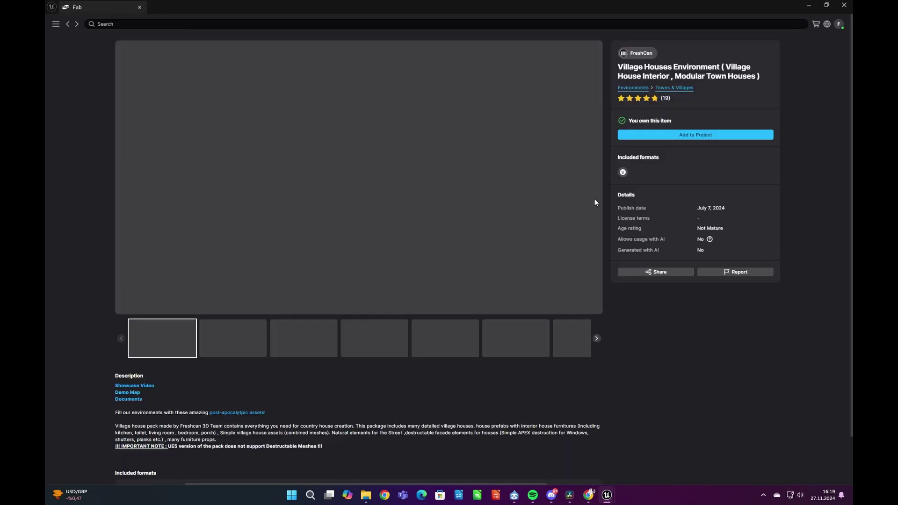
Step: Add the Village Houses Environment pack to the project
left_click(673, 136)
left_click(433, 259)
left_click(423, 401)
left_click(555, 278)
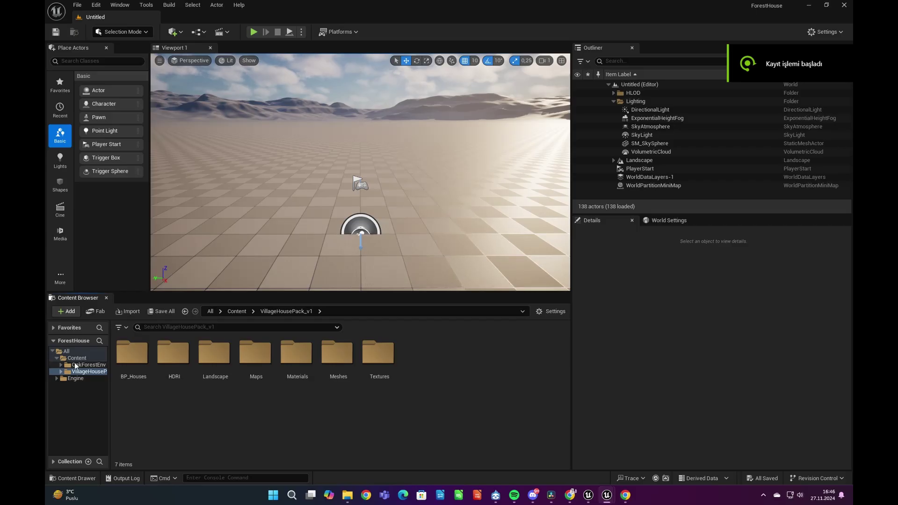
Step: Open the Map_WinterOak_Snow level from the OakForestEnv Map folder
left_click(81, 378)
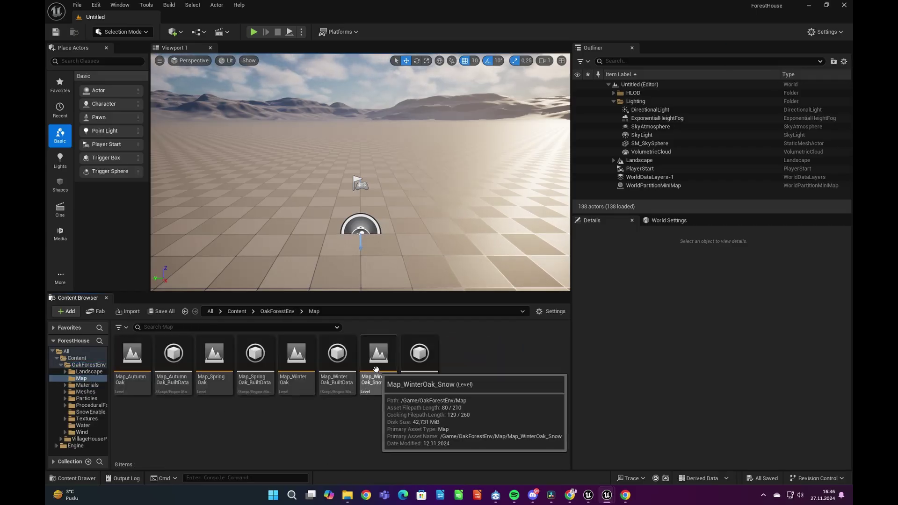
double_click(367, 389)
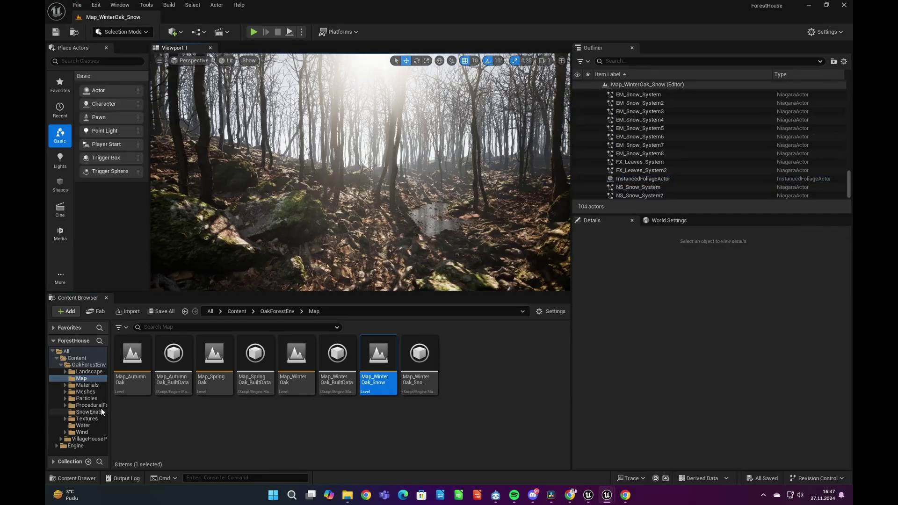
Step: Turn on snow for the level in the GMP_Snow_Enable material parameter collection and close it
left_click(101, 411)
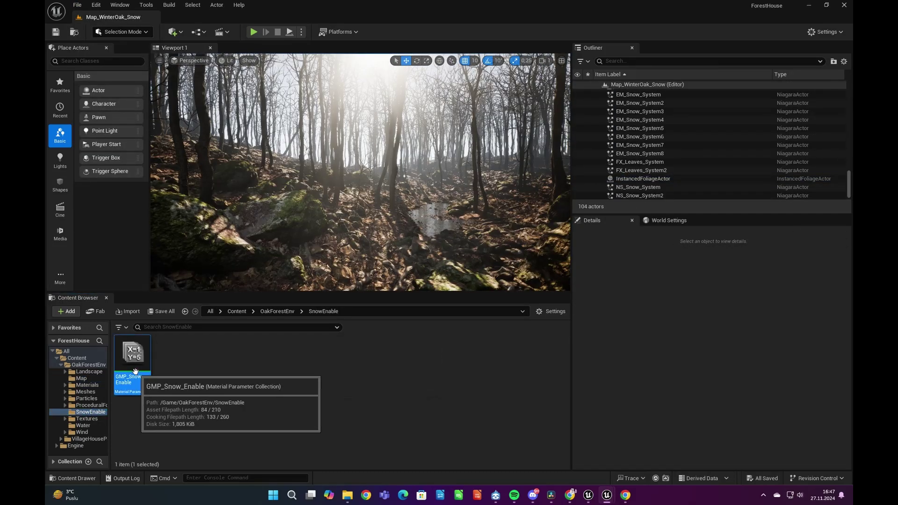
double_click(133, 358)
left_click(528, 116)
left_click(51, 85)
left_click(58, 97)
left_click(844, 5)
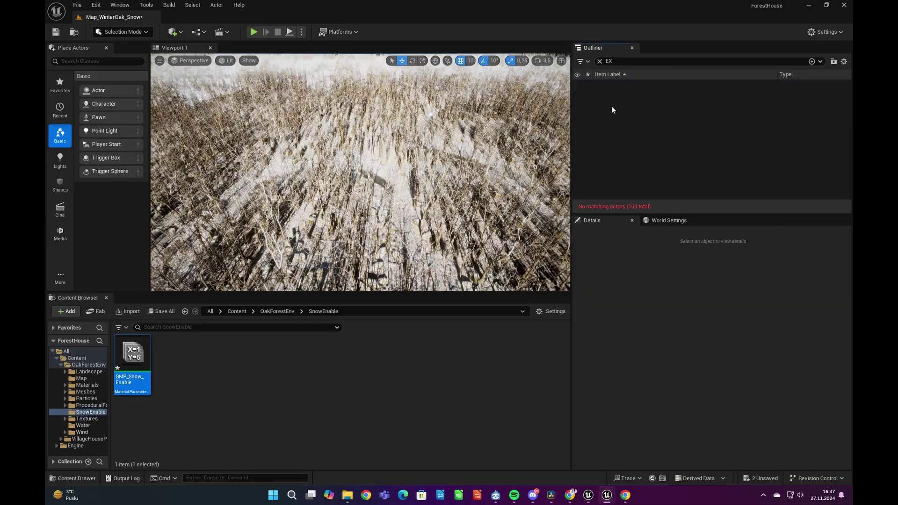
Step: Look around the snowy forest, filter the level's actors for "PLA" and select the Plane static mesh
right_click_drag(412, 168, 449, 182)
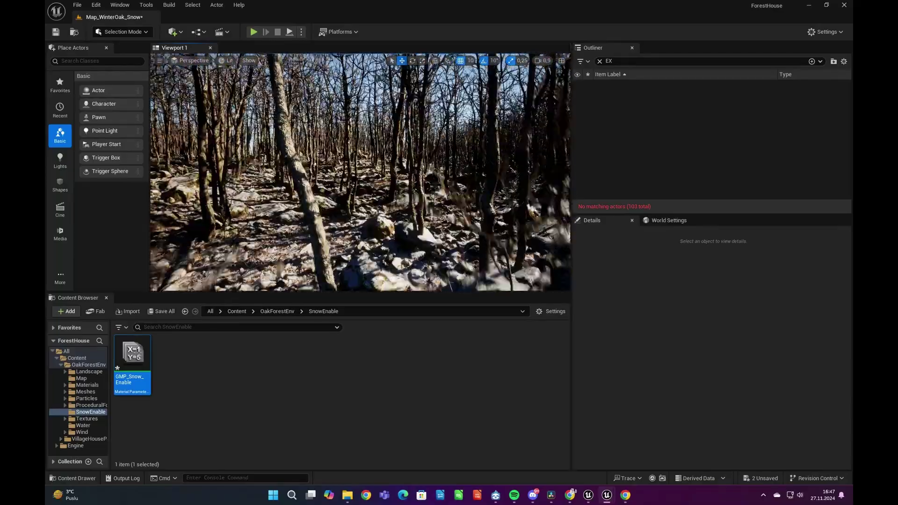
scroll(360, 172, "up", 3)
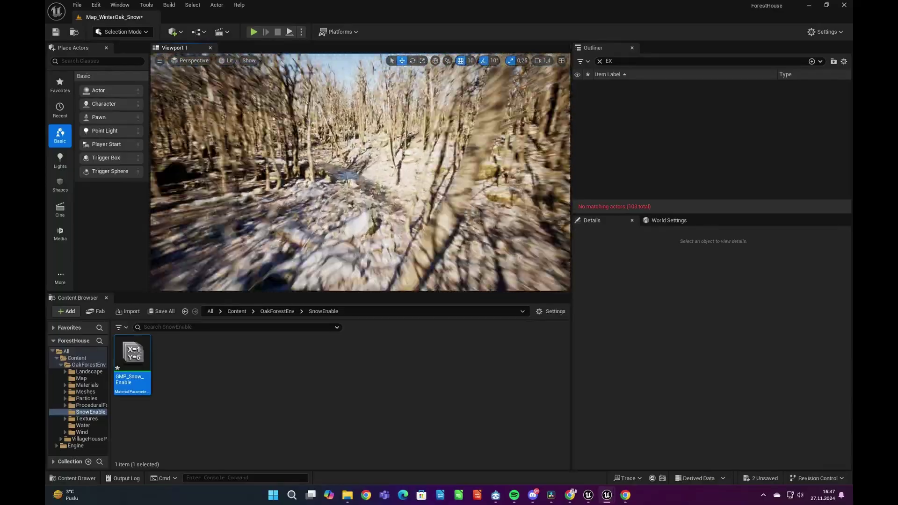
left_click(599, 62)
type("PLA")
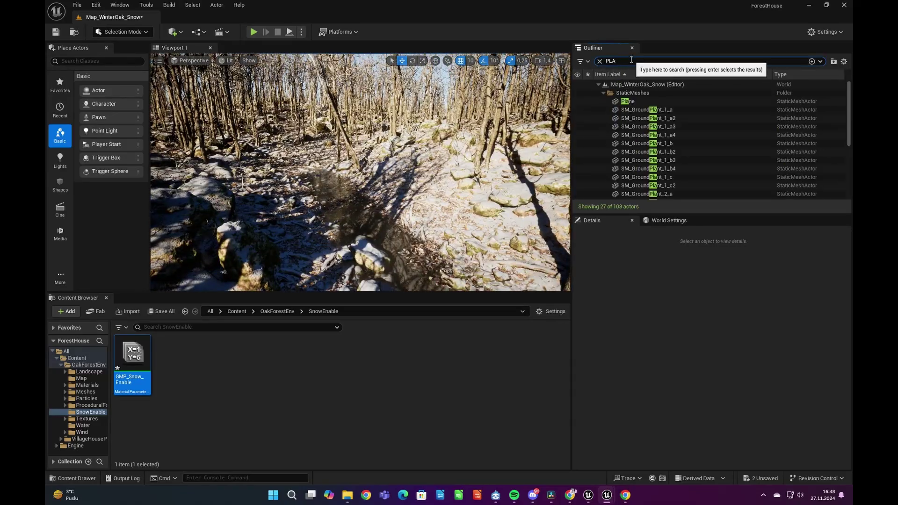
left_click(628, 101)
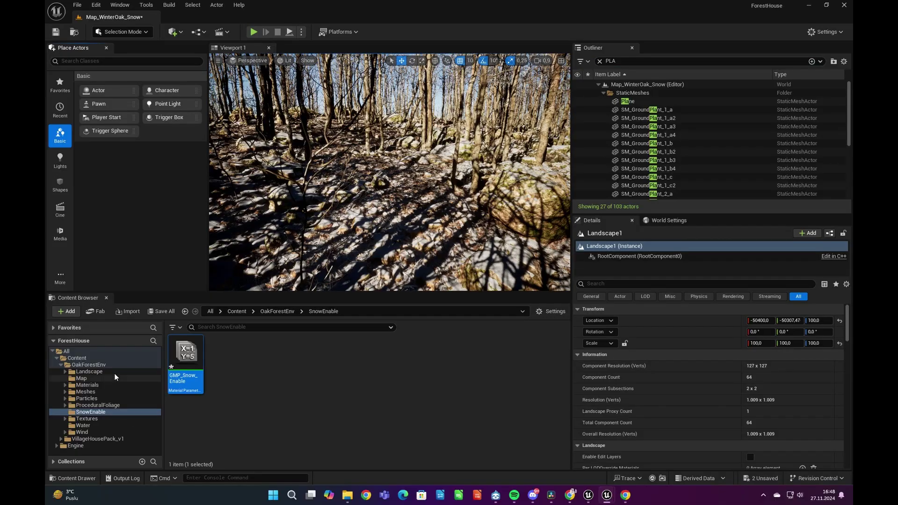
Step: Open the M_Master_Landscape_Winter_S material from the OakForestEnv LandscapeMaterials folder
left_click(114, 373)
double_click(186, 360)
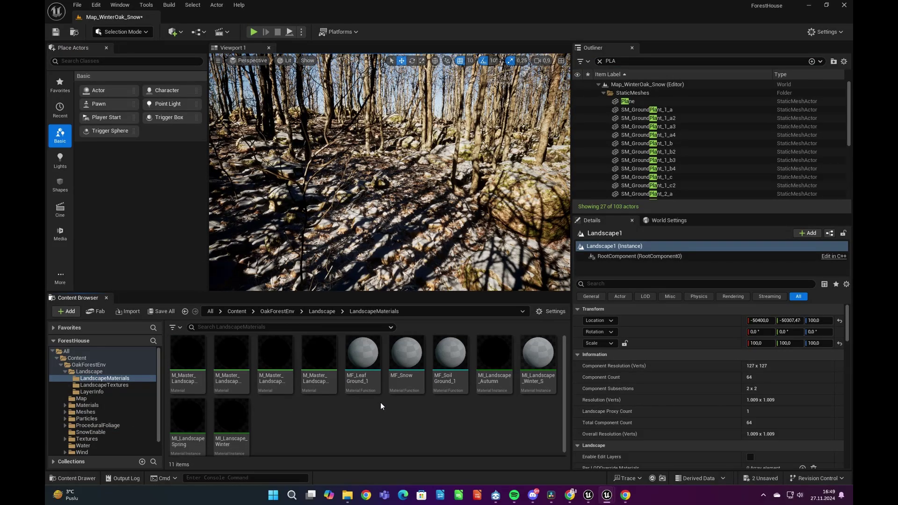
left_click(450, 356)
left_click(276, 370)
double_click(330, 362)
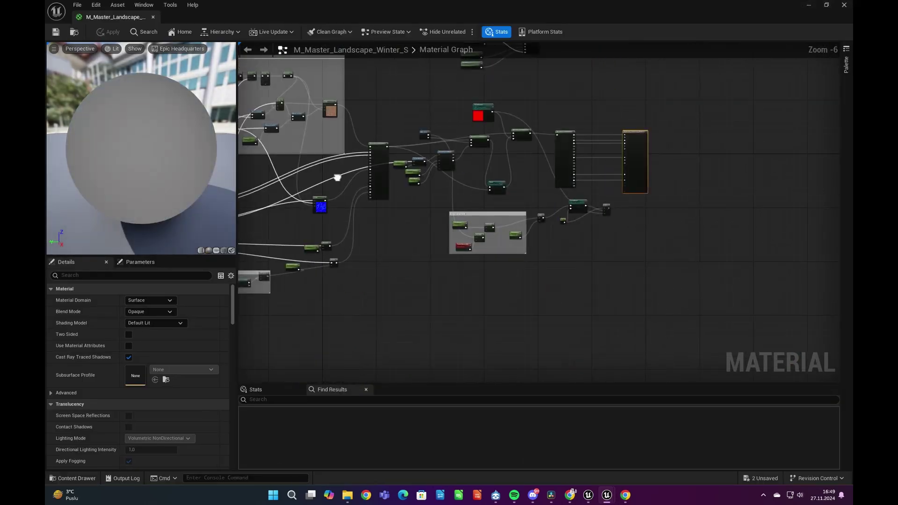
Step: Examine the ground functions and the layer entries of the Landscape Layer Blend node, including the last one, and close the material
scroll(379, 193, "up", 4)
left_click(357, 176)
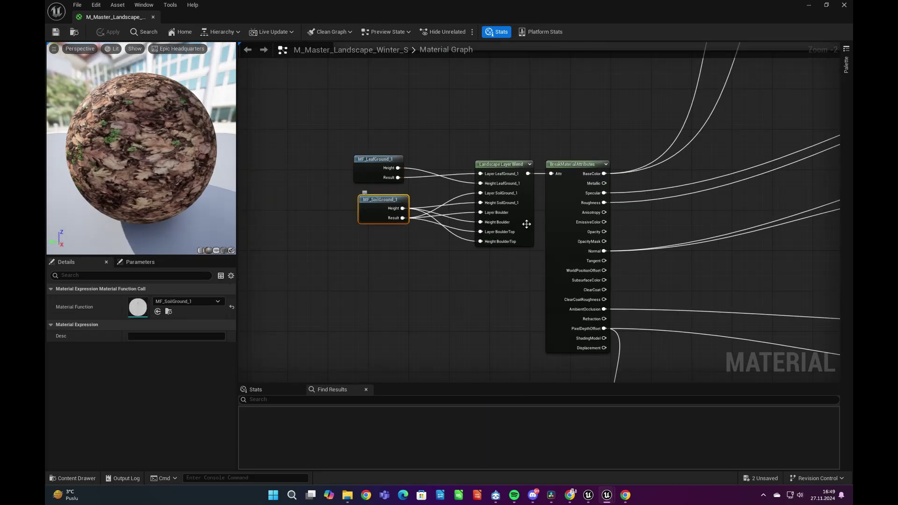
left_click(503, 190)
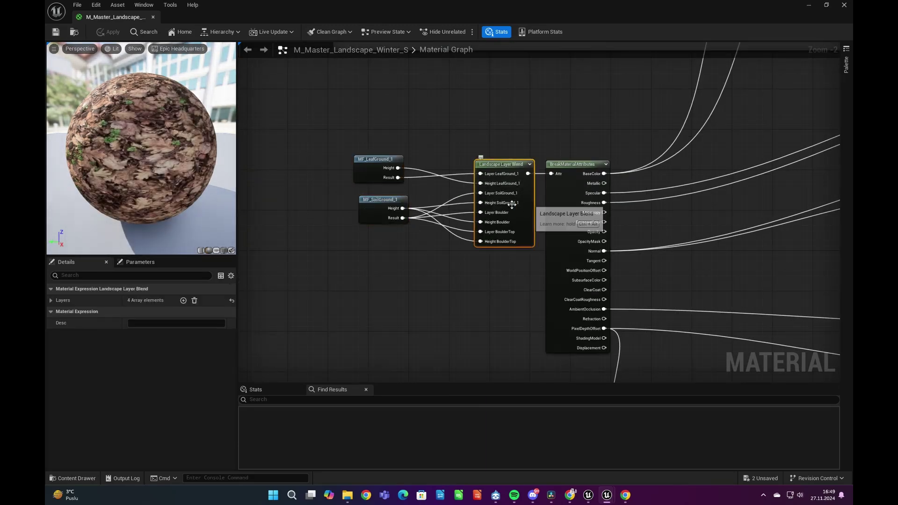
left_click(52, 301)
left_click(58, 349)
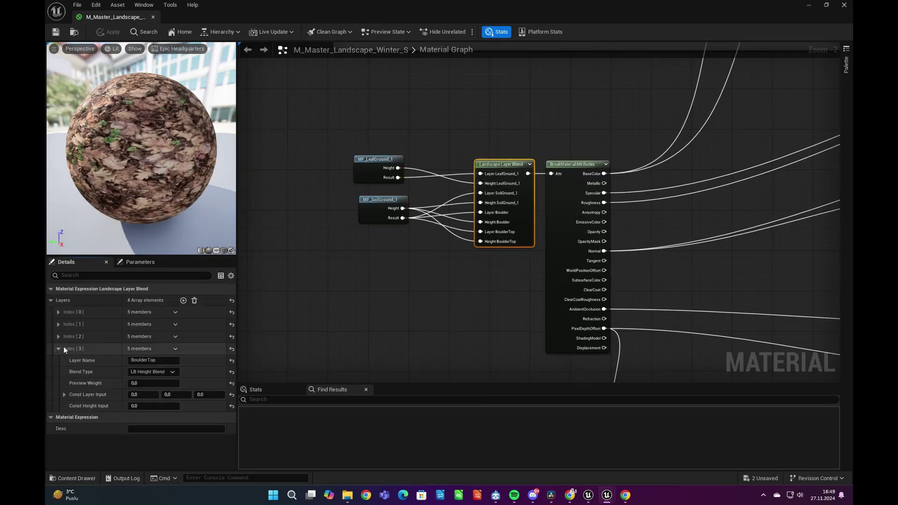
left_click(59, 349)
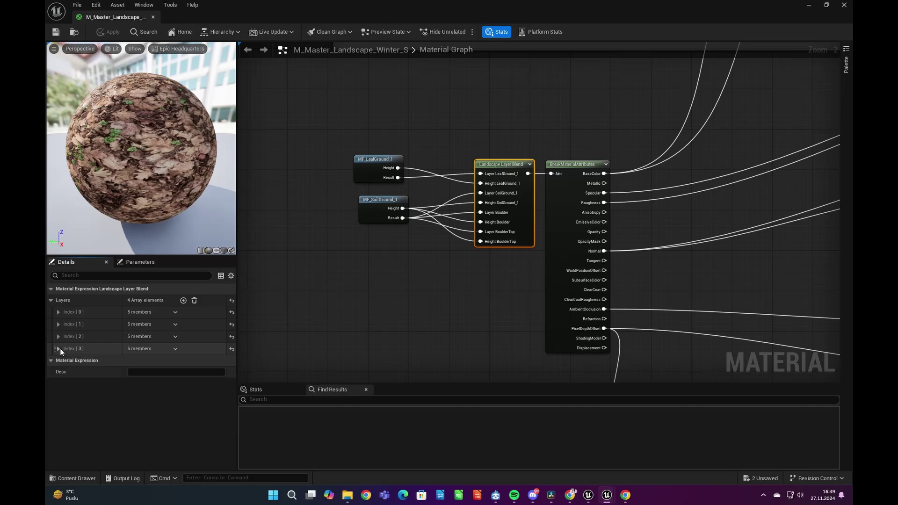
left_click(842, 5)
Step: Duplicate the MF_SoilGround_1 material function and name the copy MF_Path
right_click(458, 362)
left_click(498, 184)
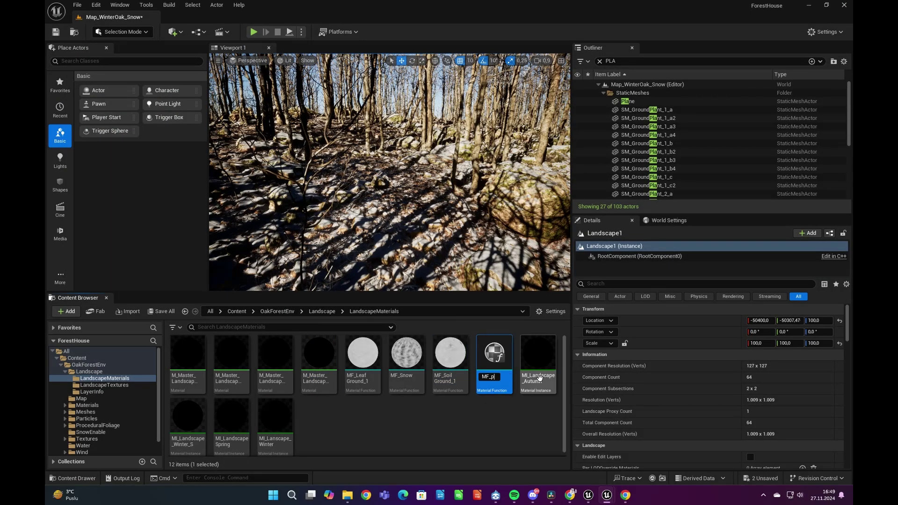
type("MF_Path")
key("Return")
Step: Duplicate the MF_Path material function and name the copy MF_SnowArea
right_click(407, 358)
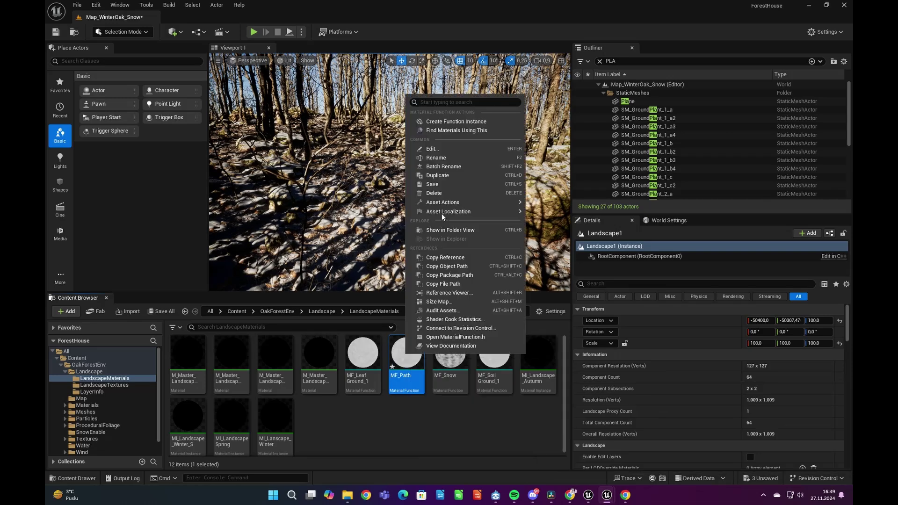
left_click(439, 177)
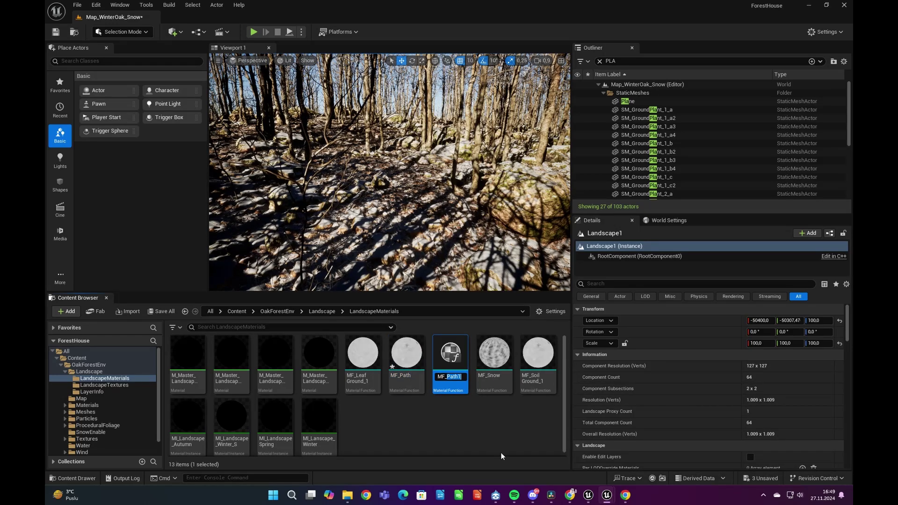
type("Snow")
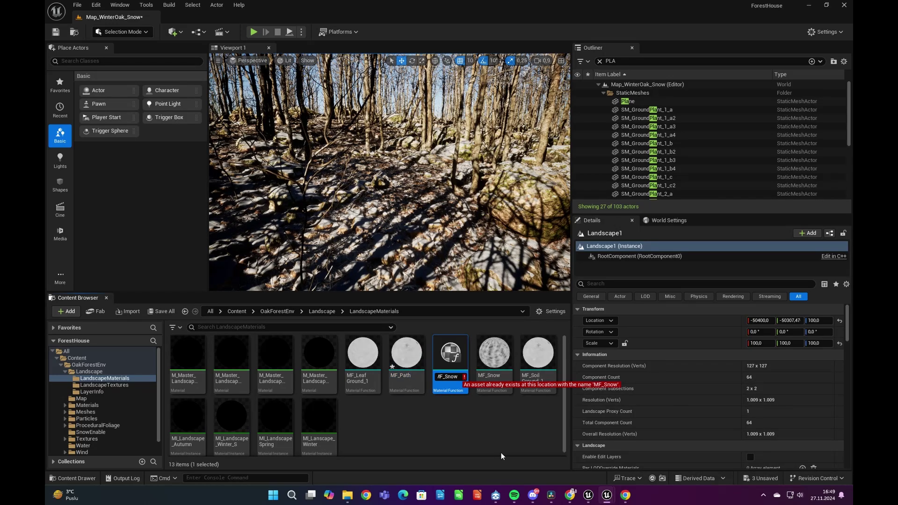
type("Area")
key("Return")
Step: Open the MF_Path material function and review its base colour Texture Sample node
double_click(406, 356)
left_click(354, 161)
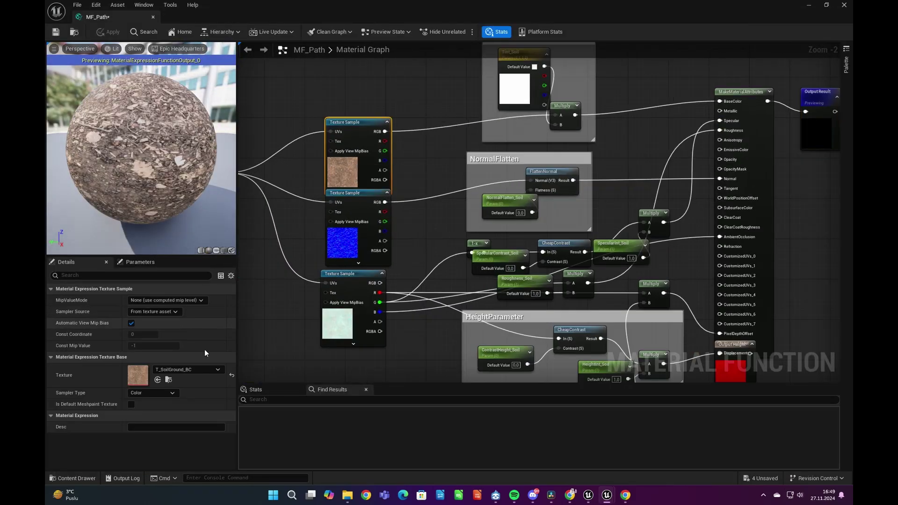
scroll(320, 216, "down", 1)
right_click_drag(321, 217, 417, 234)
right_click(467, 157)
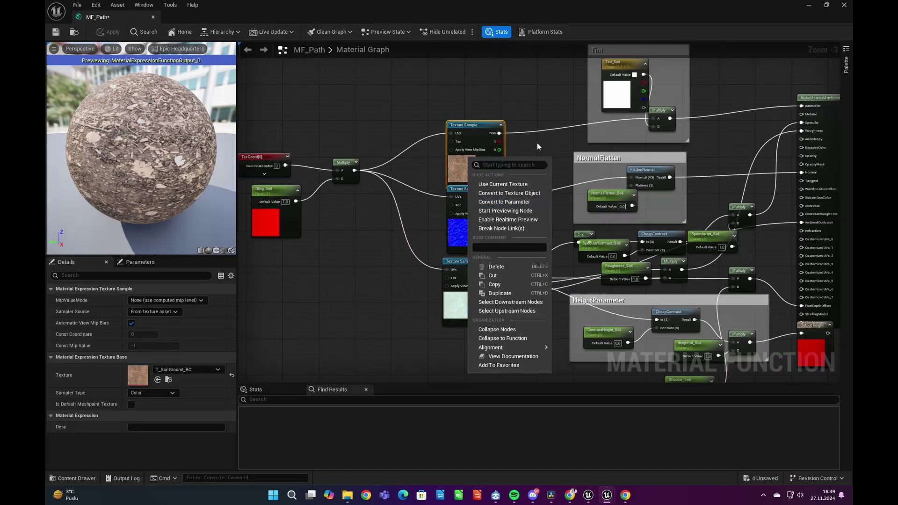
left_click(538, 145)
Step: Rename the normal flatten parameter as NormalFlatten_Path and copy the Path suffix
left_click(601, 194)
right_click_drag(578, 209, 467, 203)
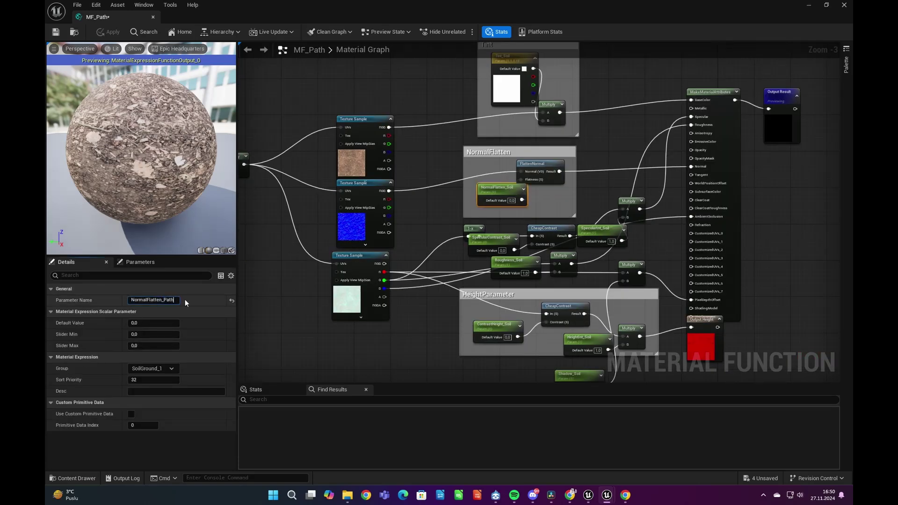
left_click_drag(163, 300, 195, 299)
key("ctrl+c")
left_click(307, 361)
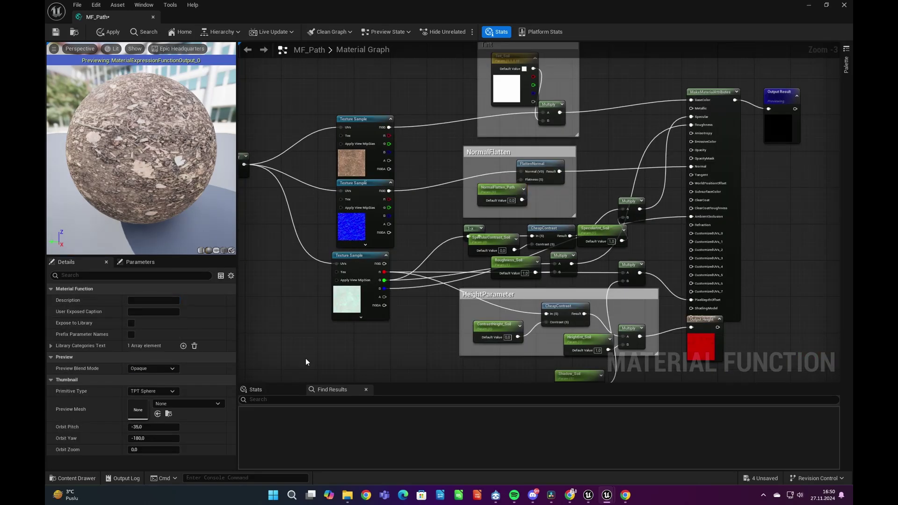
Step: Apply the copied Path suffix to the names of the other Soil parameters, including specular contrast and roughness
right_click_drag(435, 280, 424, 234)
left_click(482, 195)
left_click(377, 335)
left_click(496, 211)
left_click_drag(157, 300, 187, 300)
key("ctrl+v")
left_click(302, 324)
left_click(497, 214)
left_click(483, 282)
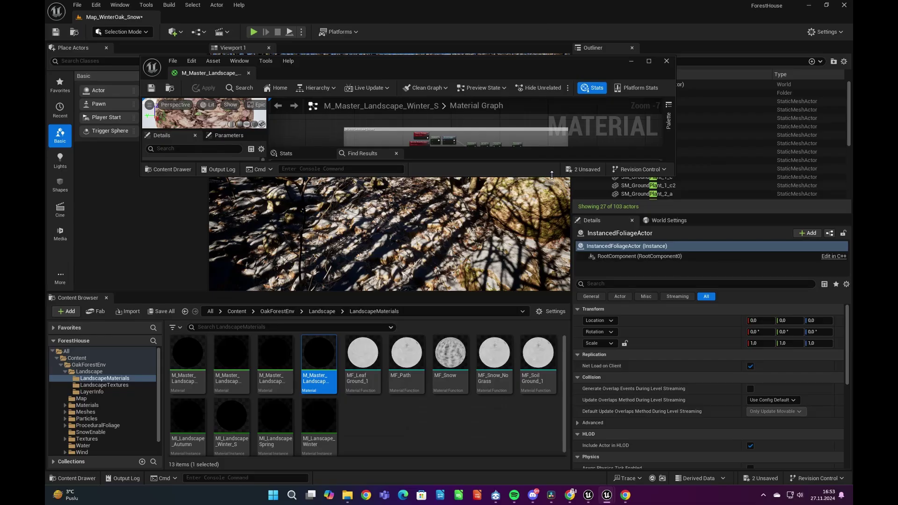
Step: Add a layer named Path with LB Height Blend to the Landscape Layer Blend node of M_Master_Landscape_Winter_S
scroll(415, 201, "down", 6)
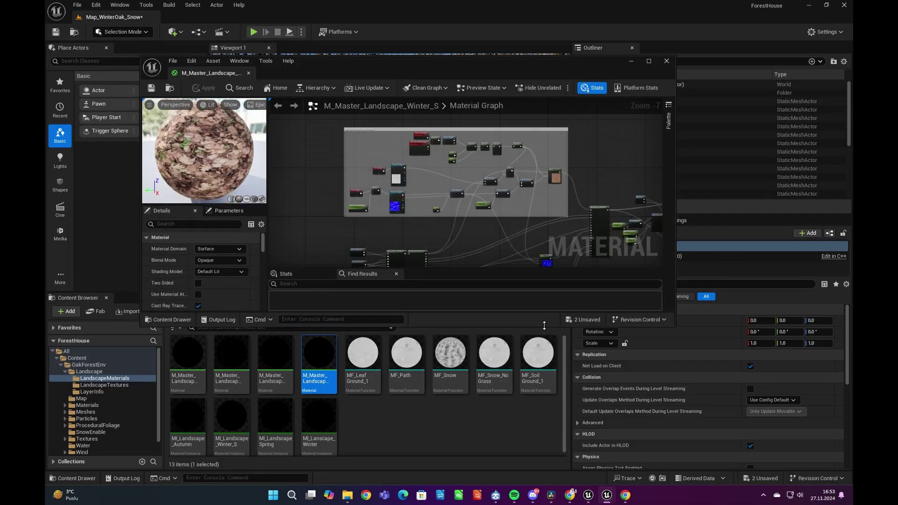
scroll(416, 201, "up", 8)
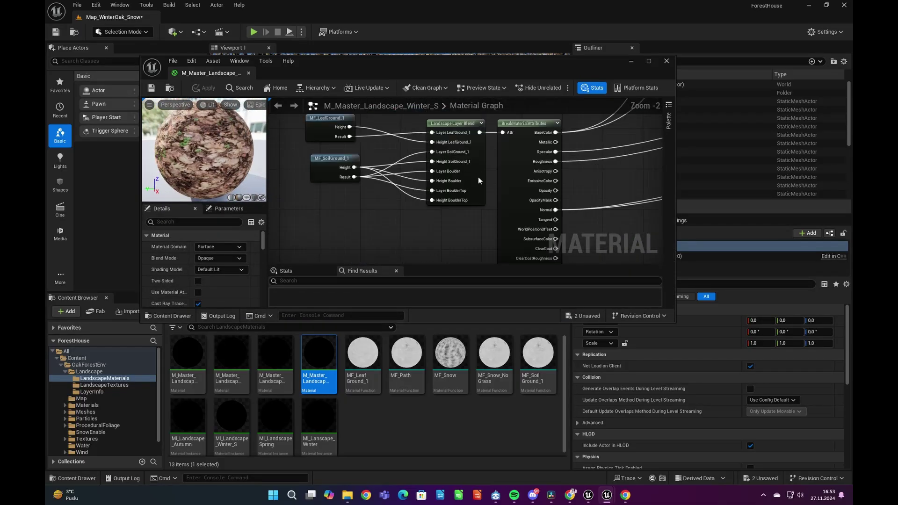
left_click(478, 177)
scroll(209, 246, "down", 2)
scroll(210, 247, "up", 1)
left_click(232, 244)
scroll(194, 266, "down", 1)
left_click(154, 278)
scroll(211, 265, "down", 1)
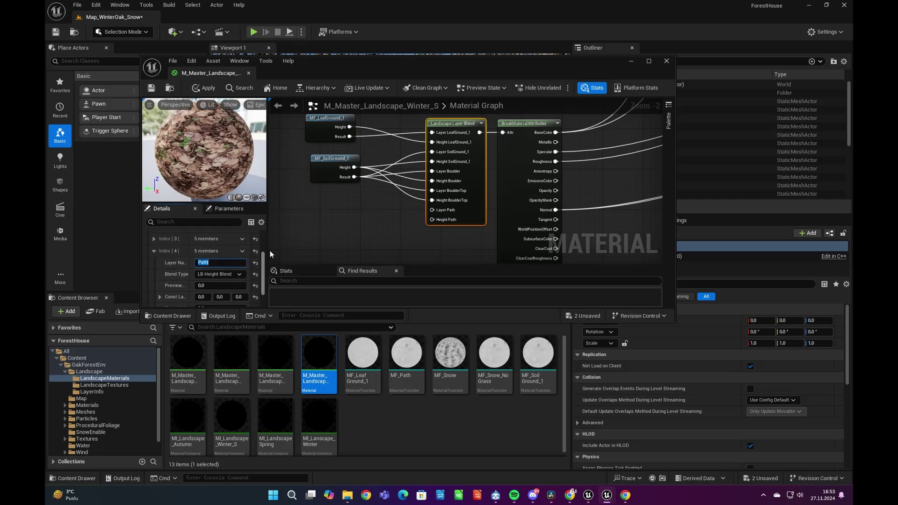
Step: Place the MF_Path and MF_Snow_NoGrass functions in the material graph and maximize the material editor
left_click_drag(407, 358, 328, 224)
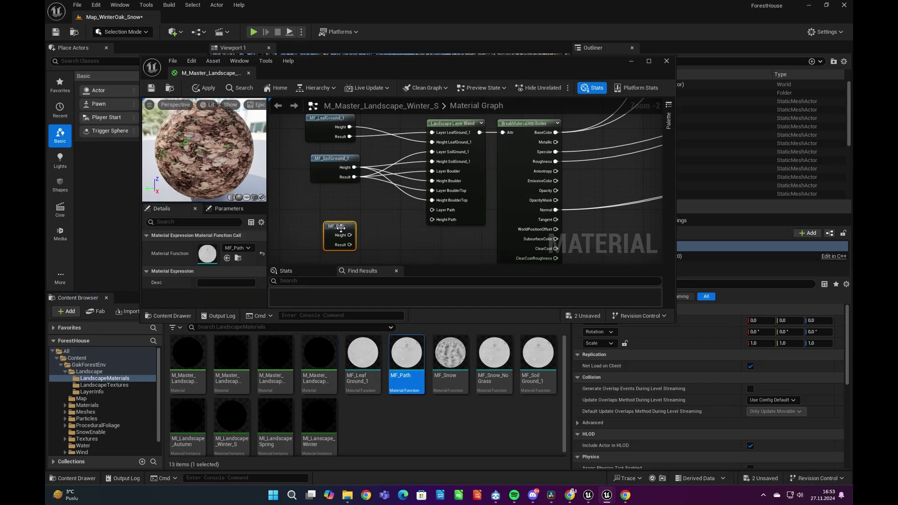
left_click_drag(494, 358, 331, 246)
left_click(649, 61)
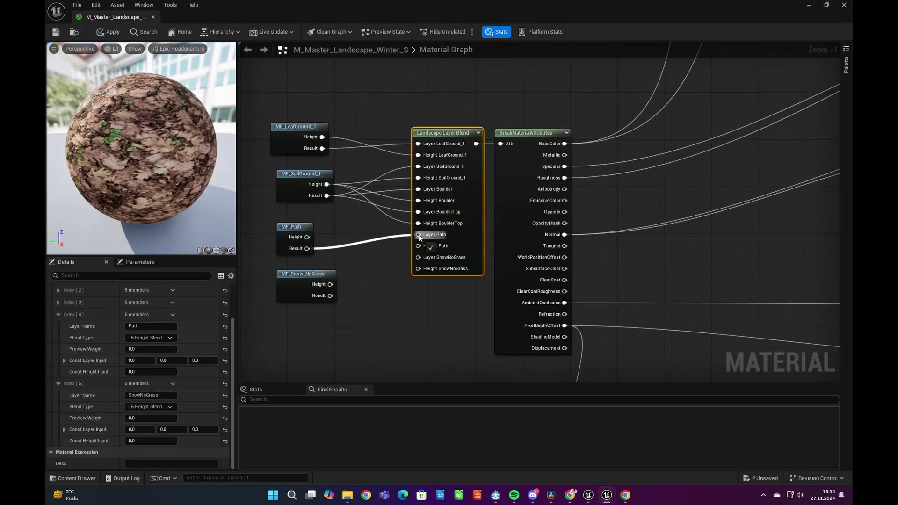
Step: Connect the Result and Height outputs of MF_Path and MF_Snow_NoGrass to the Path and SnowNoGrass layer and height inputs
left_click_drag(420, 237, 418, 235)
left_click_drag(306, 237, 417, 246)
left_click_drag(330, 295, 418, 258)
left_click_drag(330, 285, 441, 276)
scroll(440, 275, "down", 1)
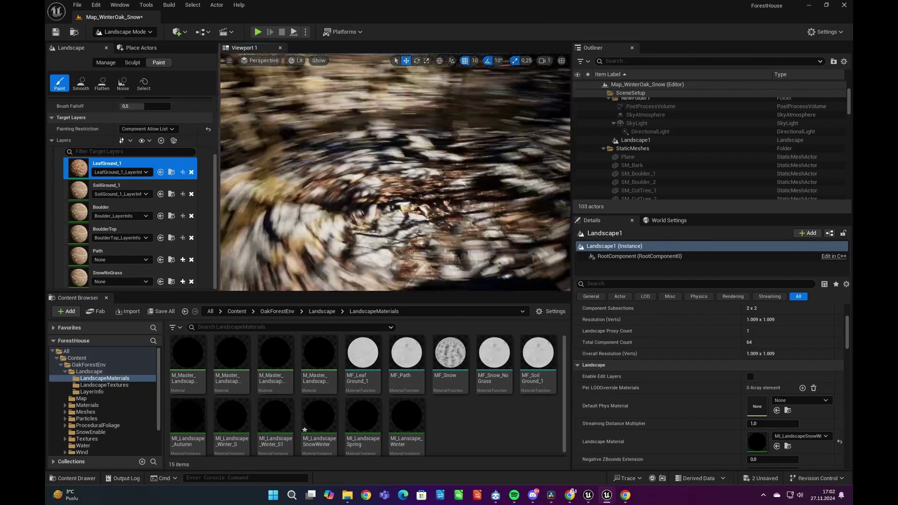
Step: Create and save weight-blended layer info assets for the Path and SnowNoGrass landscape layers
left_click(182, 259)
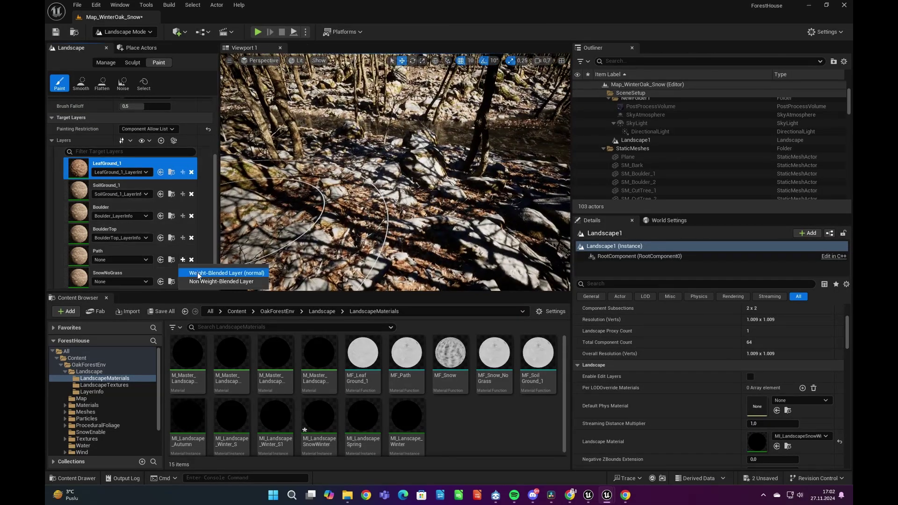
left_click(220, 273)
left_click(466, 333)
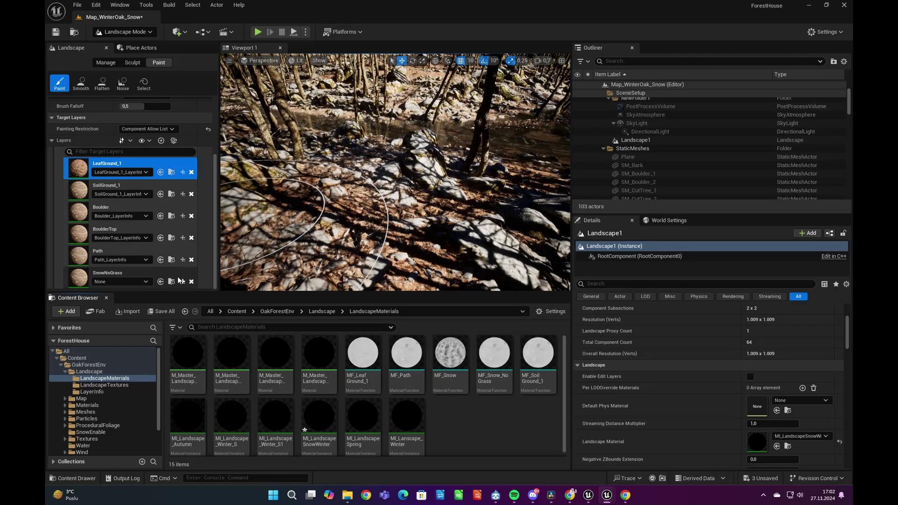
left_click(182, 281)
left_click(202, 294)
left_click(475, 329)
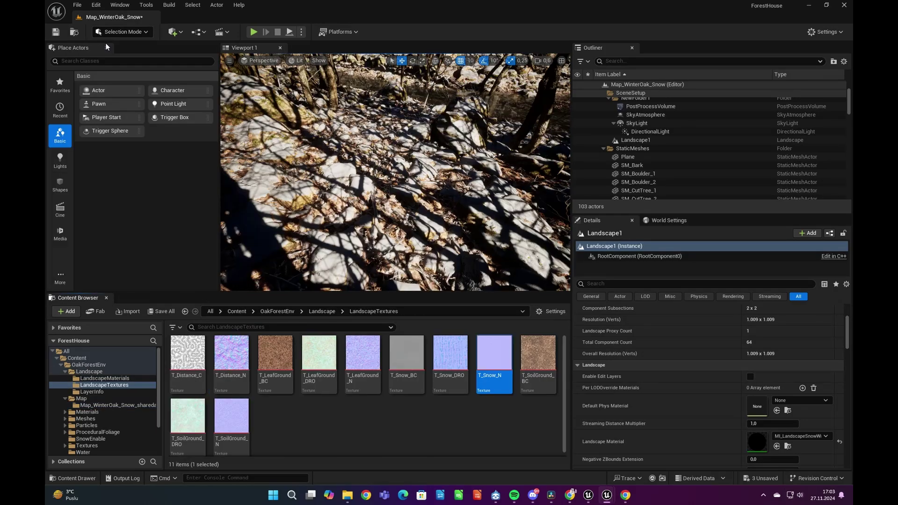
Step: Paint the SnowNoGrass layer over the rocky ground near the stream in Landscape mode, then return to Selection mode
left_click(122, 32)
left_click(127, 55)
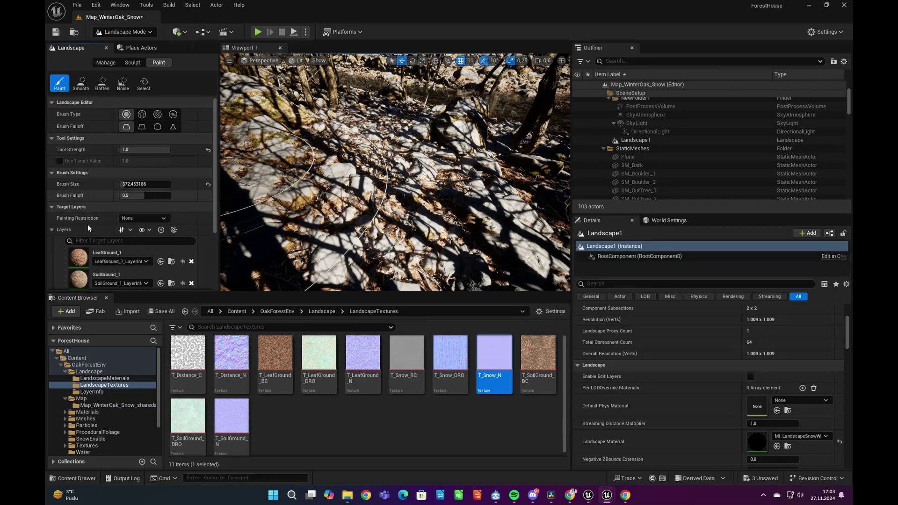
scroll(84, 234, "down", 4)
left_click(86, 279)
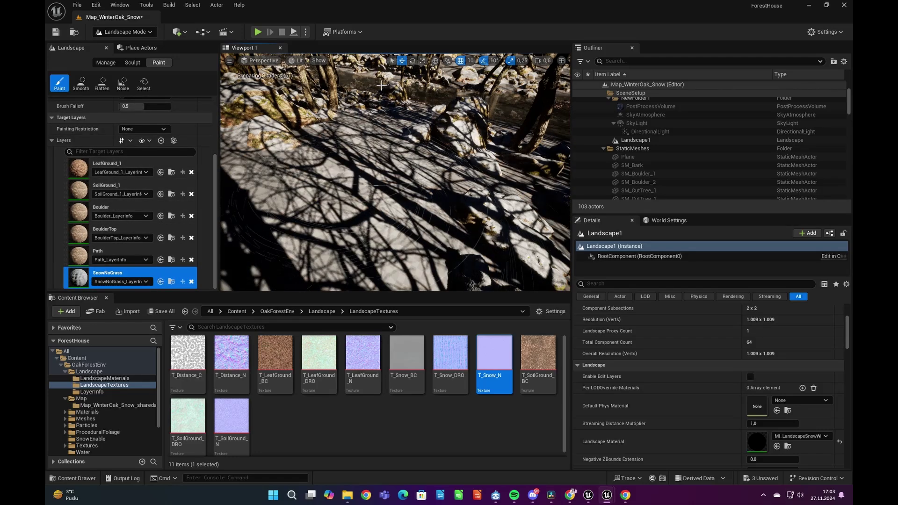
right_click_drag(399, 120, 366, 126)
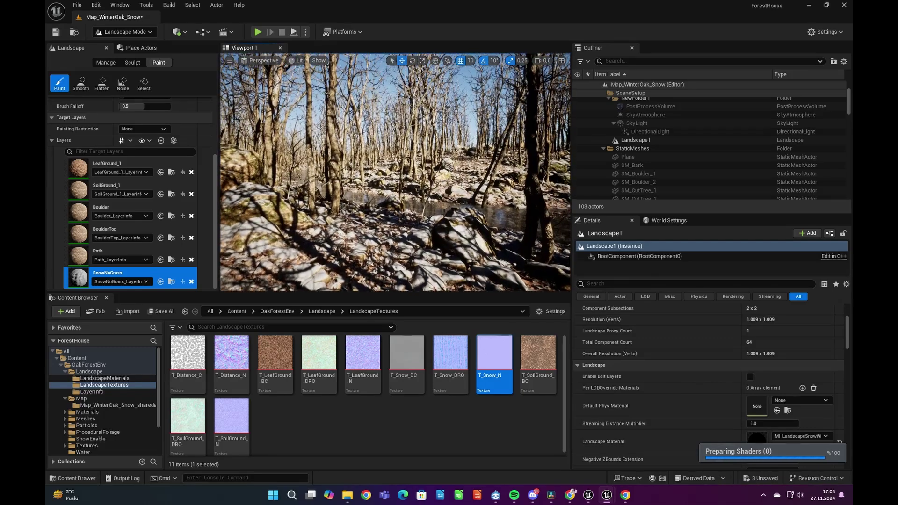
left_click(126, 32)
left_click(132, 41)
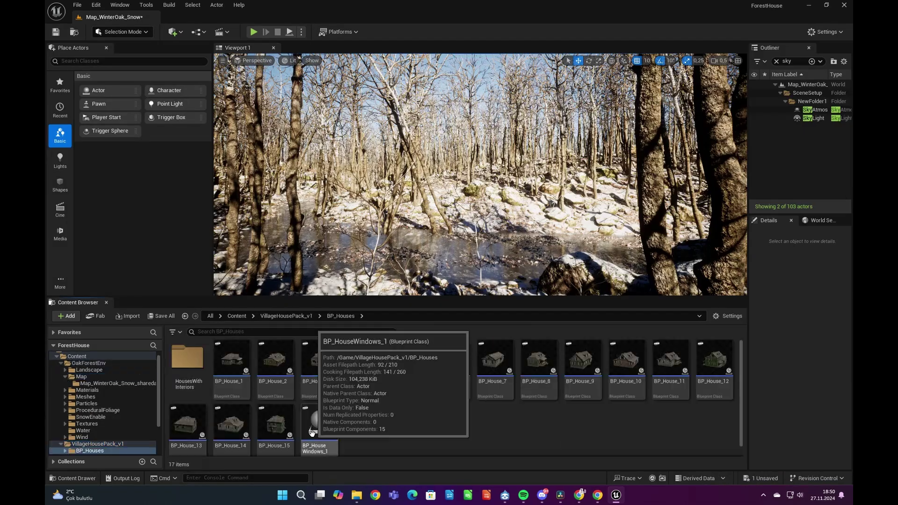
Step: Open the HousesWithInteriors folder and try BP_HousewInt_4 in the level, deleting it again
double_click(187, 359)
scroll(363, 421, "down", 1)
left_click_drag(364, 414, 495, 214)
key("Delete")
Step: Place the BP_HousewInt_5 house on the far bank of the stream and adjust its rotation and position
left_click_drag(407, 414, 481, 202)
key("Delete")
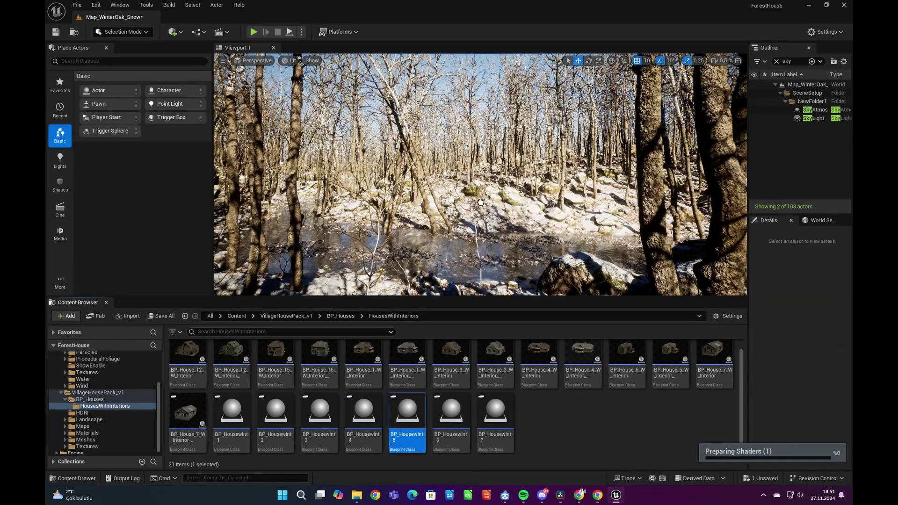
key("ctrl+y")
key("e")
scroll(478, 199, "up", 3)
right_click_drag(477, 199, 421, 187)
key("w")
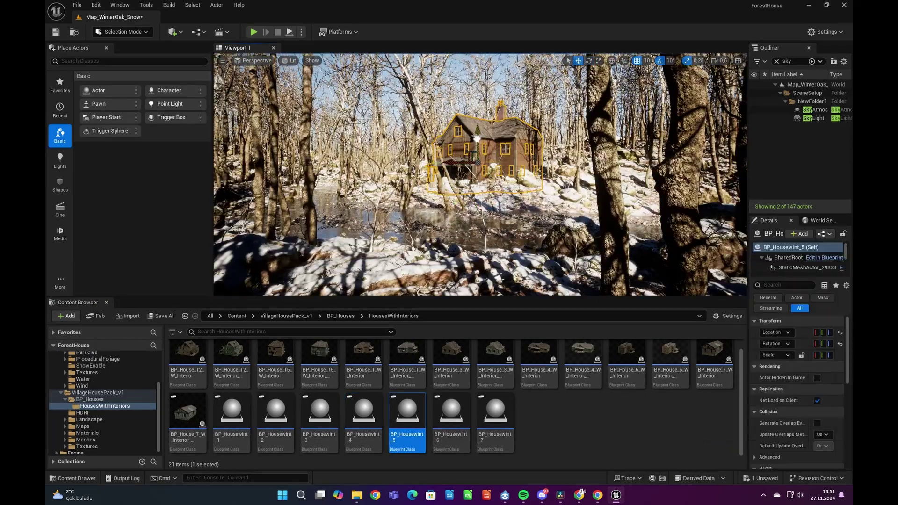
Step: Erase the foliage around the newly placed house in Foliage mode and return to Selection mode
left_click(123, 31)
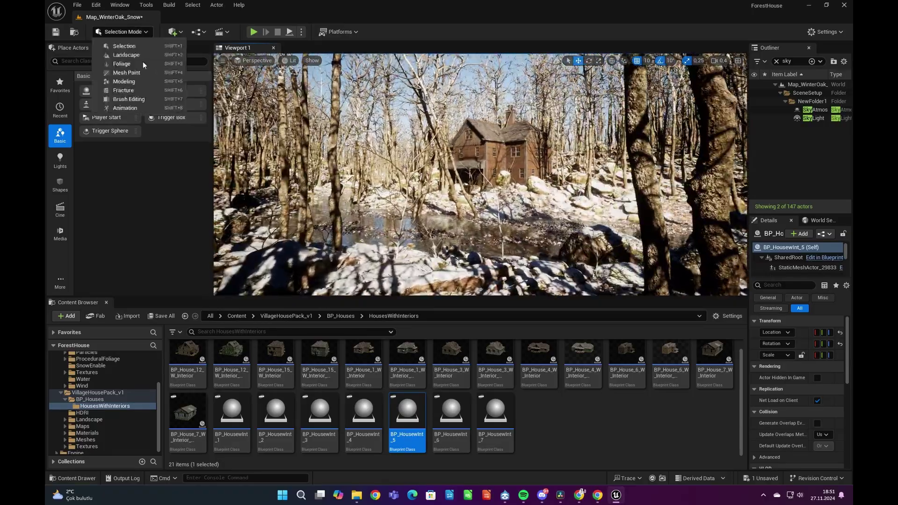
left_click(136, 63)
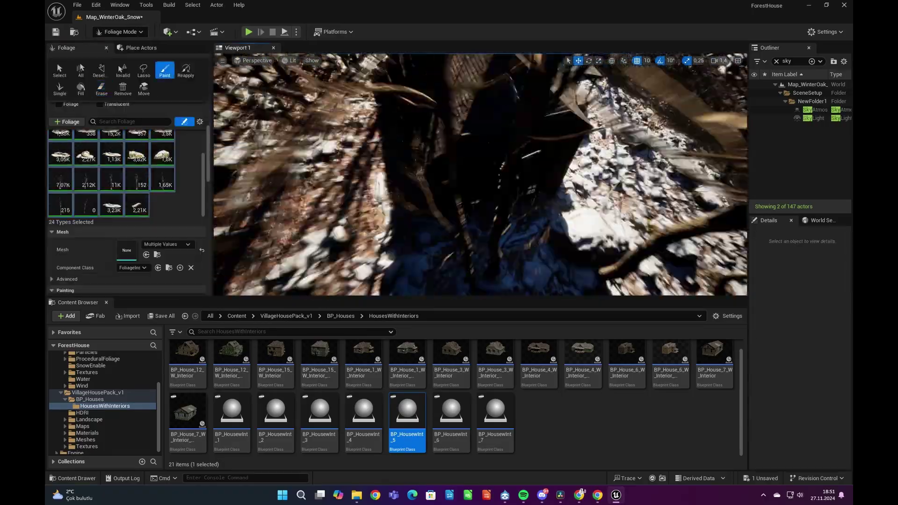
left_click(102, 89)
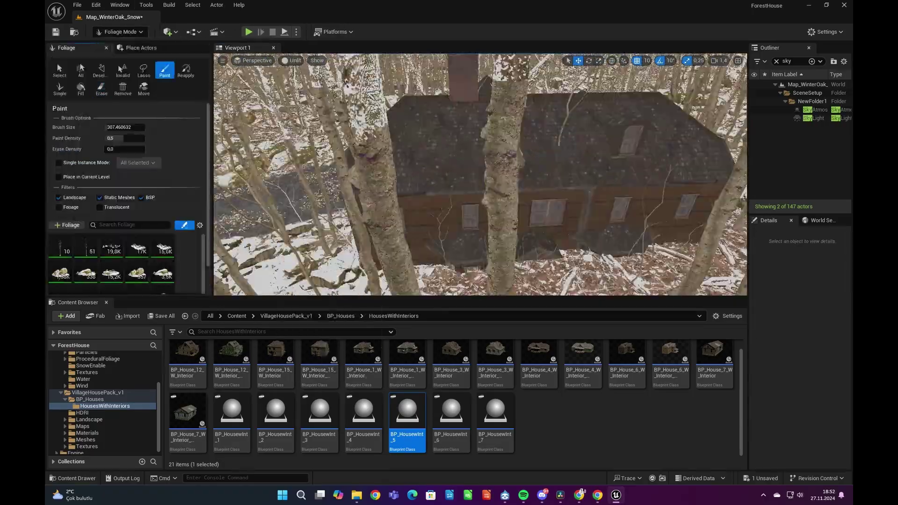
left_click(120, 31)
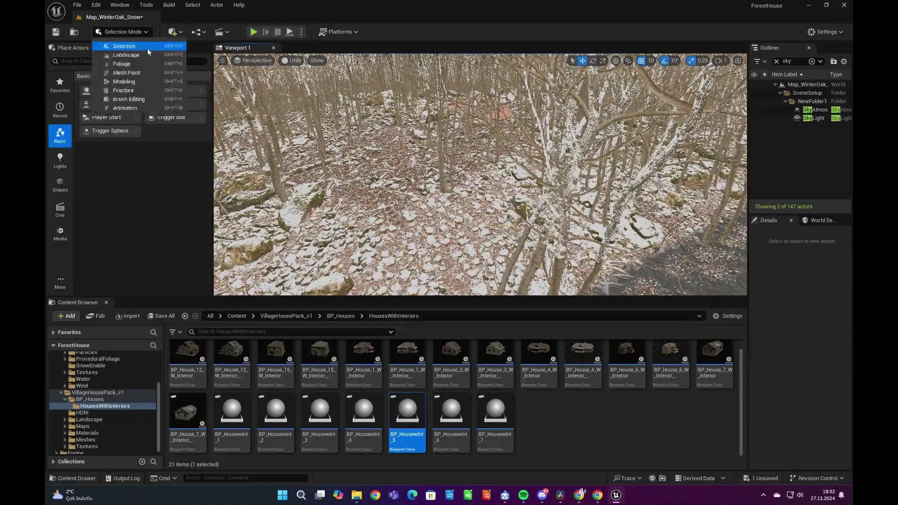
left_click(117, 43)
Step: Flatten the landscape around the base of the house with the Flatten tool, adjusting the brush size
key("shift+2")
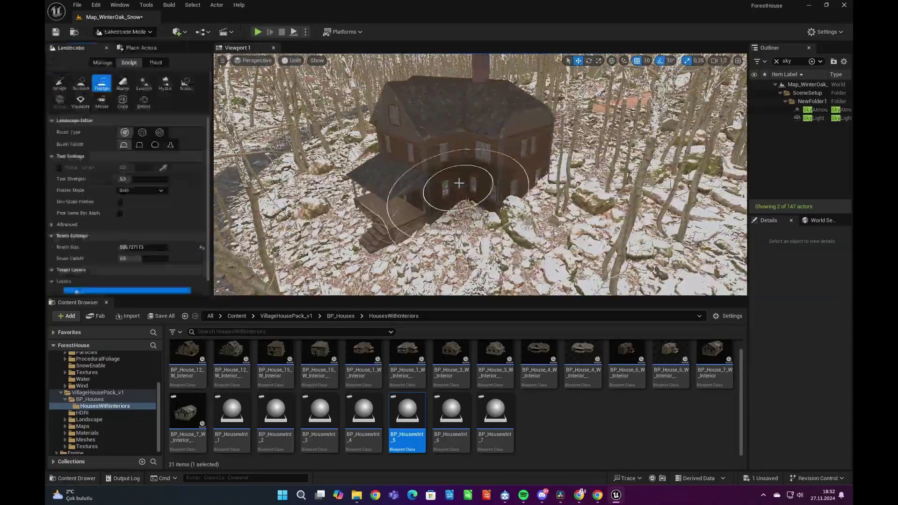
right_click_drag(381, 164, 337, 168)
scroll(381, 164, "up", 1)
right_click_drag(477, 173, 514, 183)
left_click_drag(142, 247, 147, 248)
mouse_move(477, 173)
right_mouse_down()
mouse_move(449, 183)
mouse_move(411, 164)
mouse_move(449, 187)
right_mouse_up()
left_click_drag(337, 187, 402, 206)
Step: Smooth the uneven terrain around the house with the Smooth tool, adjusting the brush size as needed
left_click(80, 83)
right_click_drag(477, 173, 449, 182)
left_click_drag(146, 213, 144, 214)
right_click_drag(477, 173, 468, 196)
left_click_drag(468, 227, 438, 208)
right_click_drag(547, 144, 505, 155)
scroll(505, 154, "up", 4)
left_click_drag(142, 214, 144, 214)
mouse_move(477, 173)
right_mouse_down()
mouse_move(426, 173)
mouse_move(384, 187)
mouse_move(449, 183)
right_mouse_up()
Step: Erase the remaining foliage around the house in Foliage mode and switch the viewport back to Lit shading
left_click(125, 32)
left_click(124, 64)
left_click(120, 32)
left_click(123, 45)
left_click(123, 32)
left_click(124, 64)
left_click(102, 88)
mouse_move(449, 226)
right_mouse_down()
mouse_move(438, 243)
mouse_move(458, 239)
right_mouse_up()
scroll(459, 238, "down", 4)
left_click(121, 32)
left_click(122, 45)
left_click(292, 61)
left_click(296, 81)
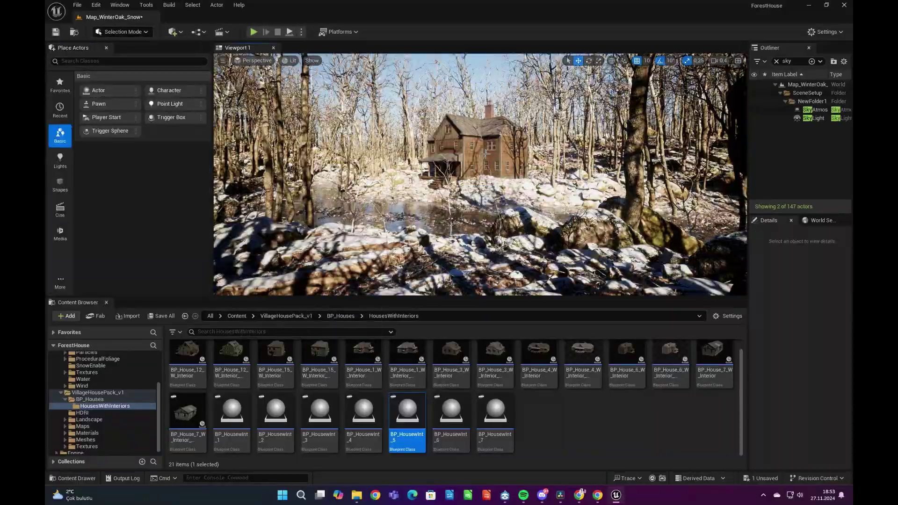
Step: Search the placeable actors for a camera and add a Cine Camera Actor to the scene
right_click_drag(468, 178, 449, 162)
scroll(449, 161, "down", 2)
left_click(129, 61)
type("camer")
left_click_drag(115, 148, 477, 247)
key("e")
Step: Switch to the cinematic viewport and pilot CineCameraActor with the house framed across the stream
left_click(253, 60)
left_click(271, 218)
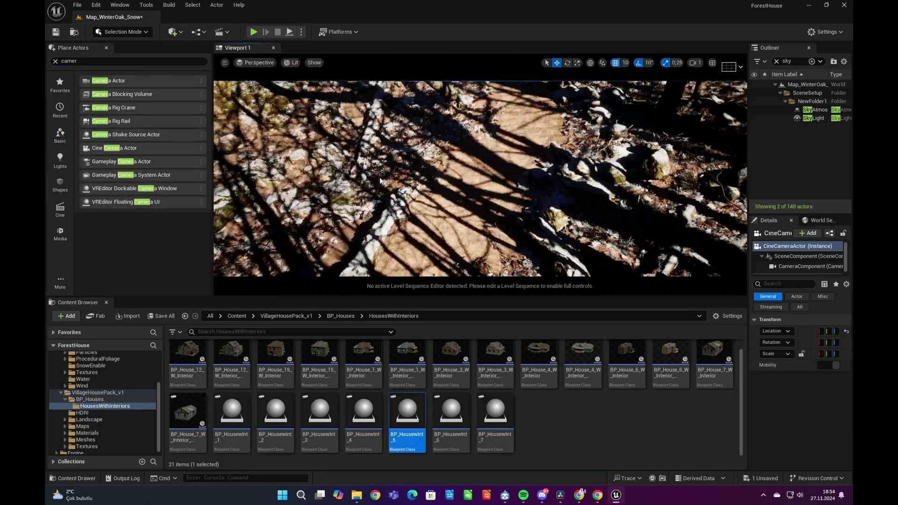
right_click_drag(477, 178, 468, 155)
left_click(255, 62)
left_click(281, 193)
left_click(256, 63)
left_click(304, 167)
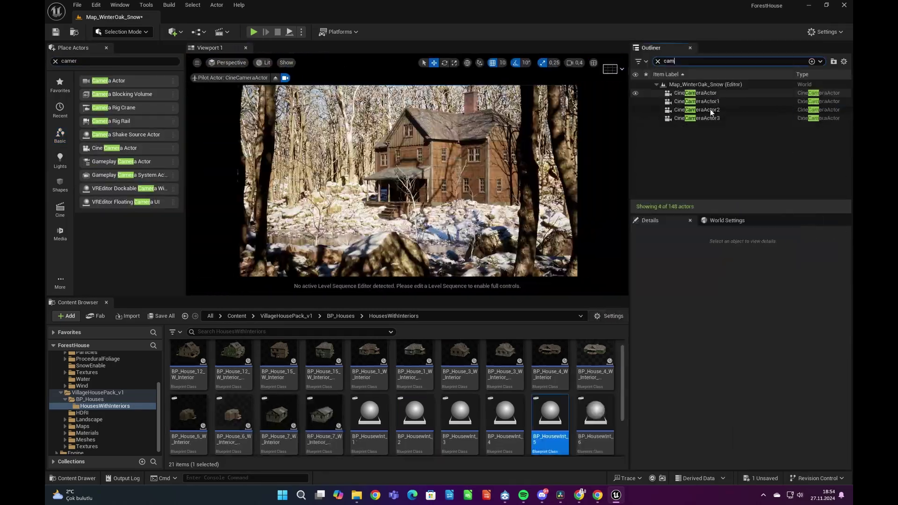
Step: Delete CineCameraActor1, CineCameraActor2 and CineCameraActor3 from the level, keeping only CineCameraActor
left_click(696, 93)
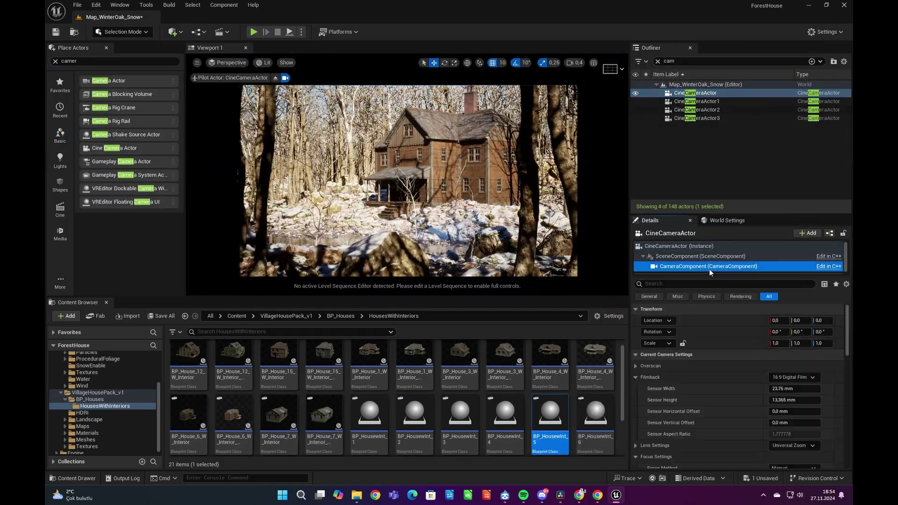
left_click(693, 119)
left_click(696, 102, "shift")
key("Delete")
Step: Paint the ground around the house with the LeafGround_1 and SnowNoGrass landscape layers
right_click_drag(421, 188, 435, 194)
scroll(435, 194, "down", 1)
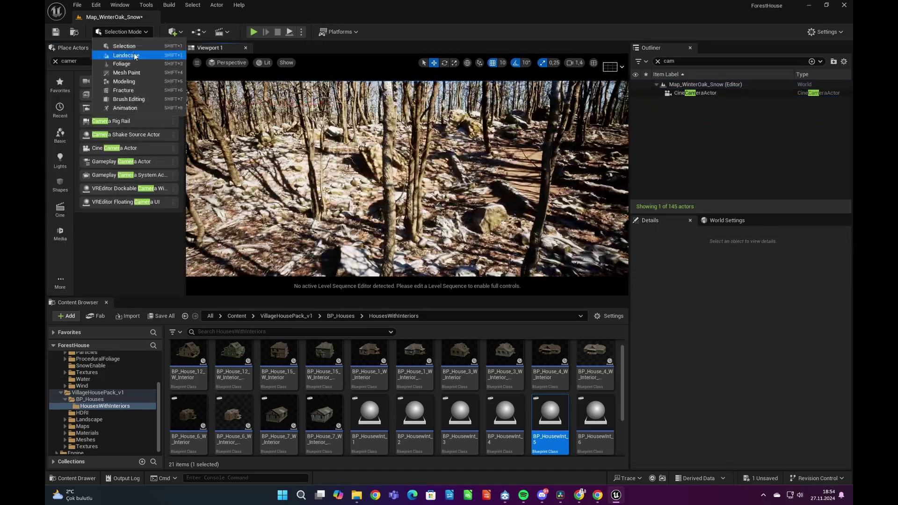
left_click(122, 56)
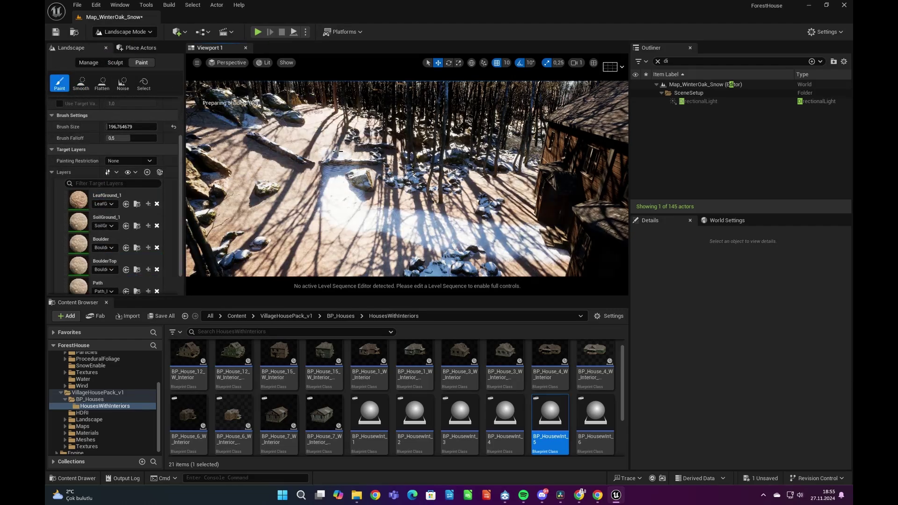
left_click(108, 196)
right_click_drag(348, 139, 427, 173)
scroll(113, 262, "down", 3)
left_click(113, 278)
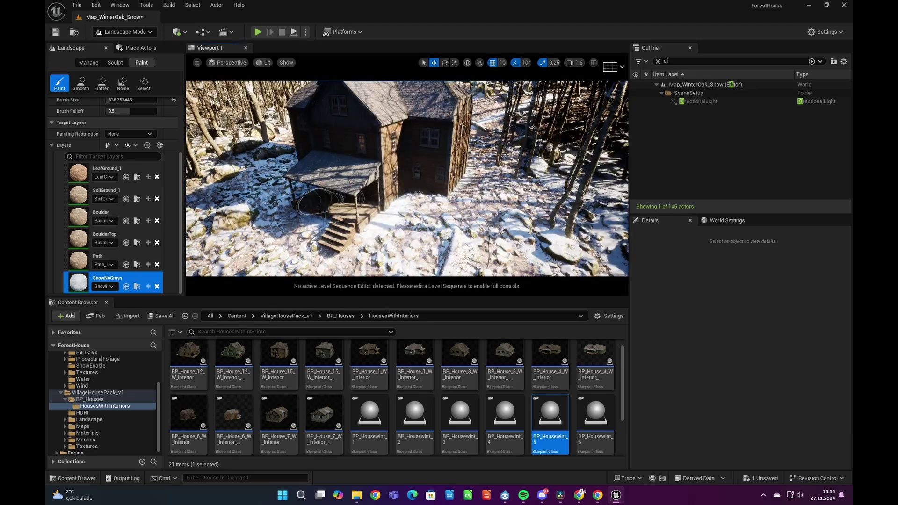
Step: Flatten the terrain in front of the porch steps of the house and switch to Foliage mode
left_click(115, 62)
left_click(102, 84)
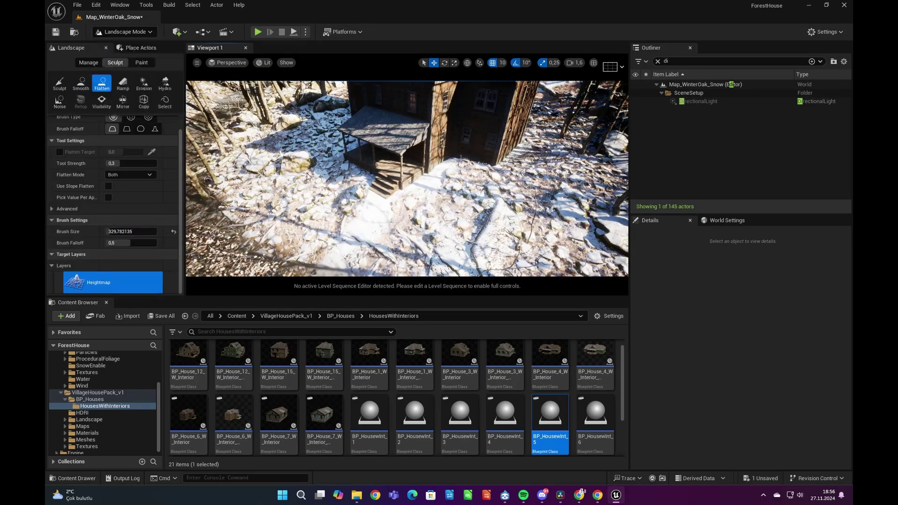
left_click_drag(381, 196, 360, 208)
key("shift+3")
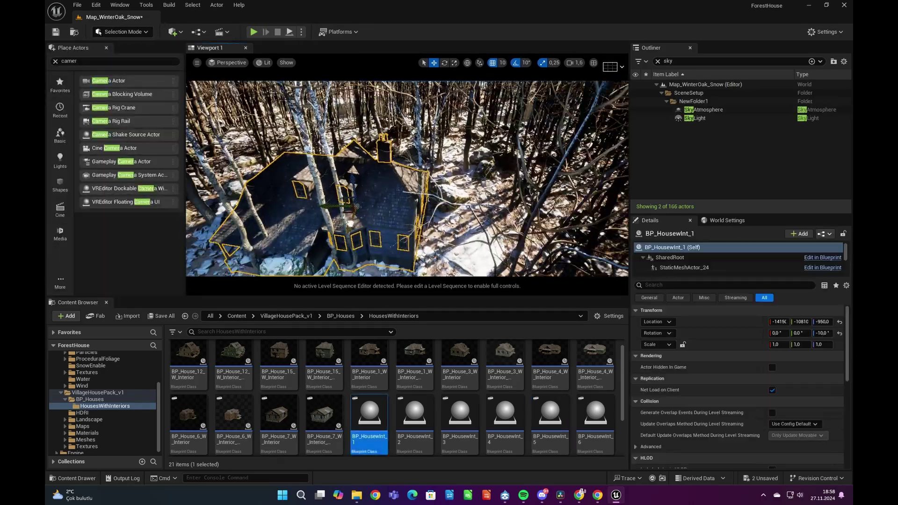
Step: Deselect the BP_HousewInt_1 house and flatten the landscape around it with the Flatten tool
right_click_drag(360, 171, 369, 171)
key("Escape")
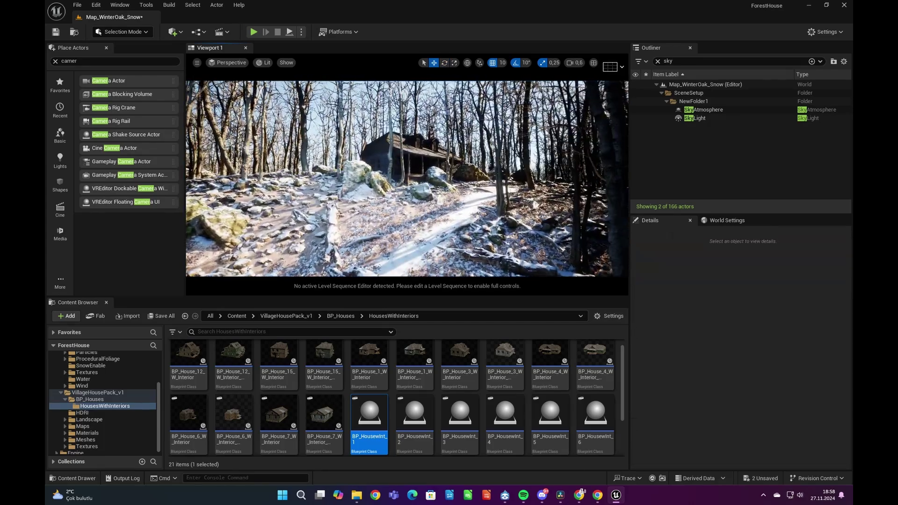
key("shift+2")
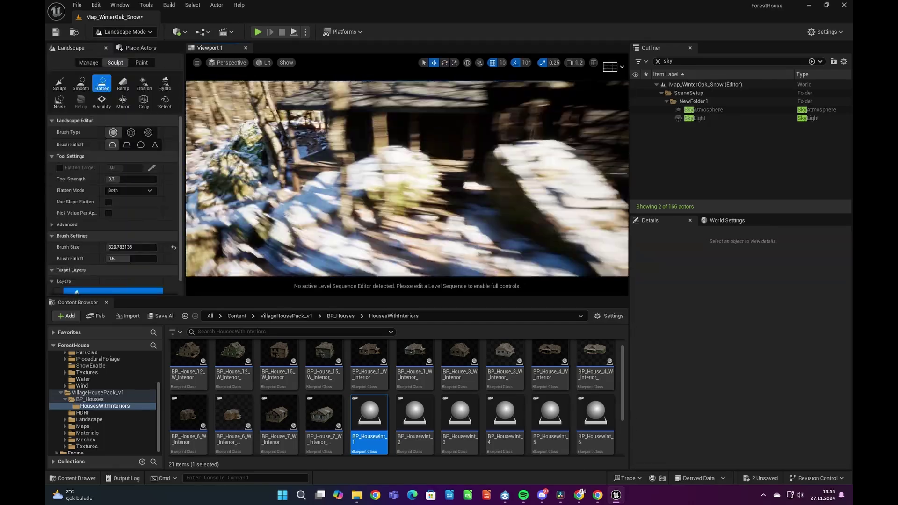
key("shift+3")
key("shift+2")
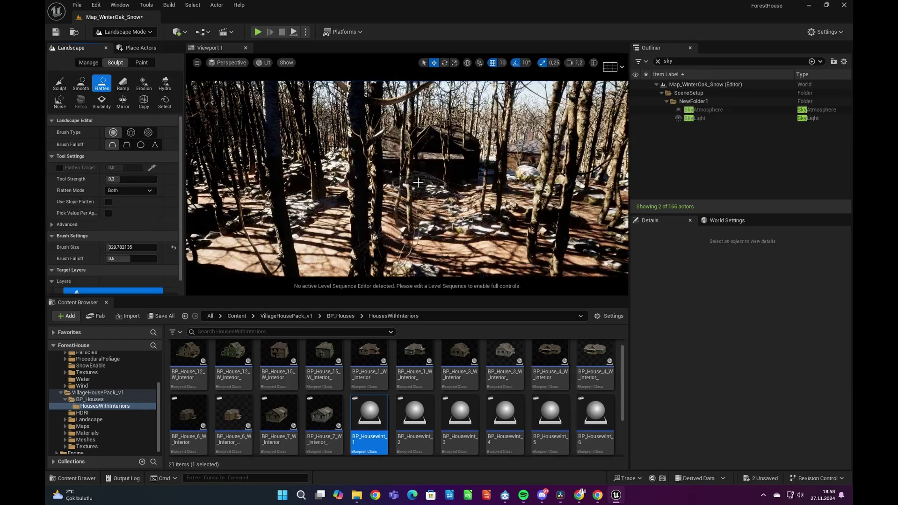
Step: Switch the viewport to Unlit shading and the editor to Foliage mode
key("alt+3")
left_click(135, 36)
left_click(122, 64)
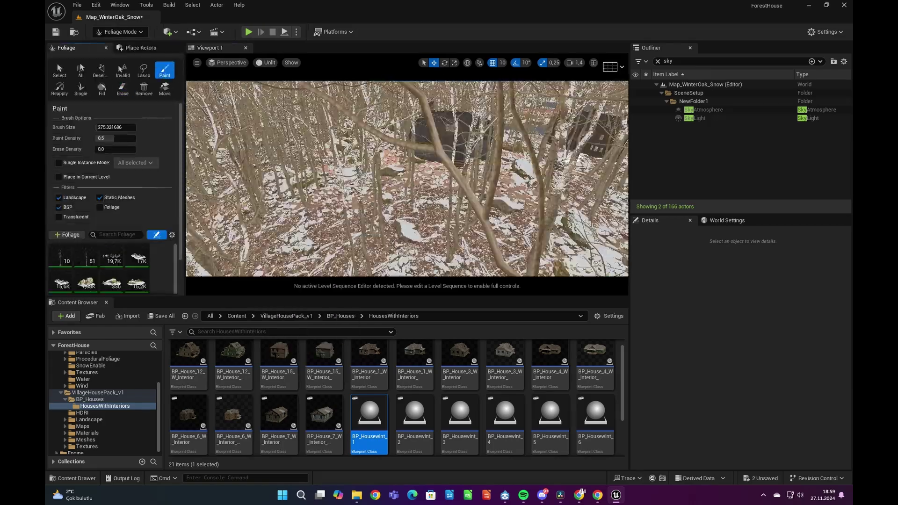
Step: Paint a snow path up to the door of the grey house and smooth the terrain along it
left_click(124, 32)
left_click(123, 55)
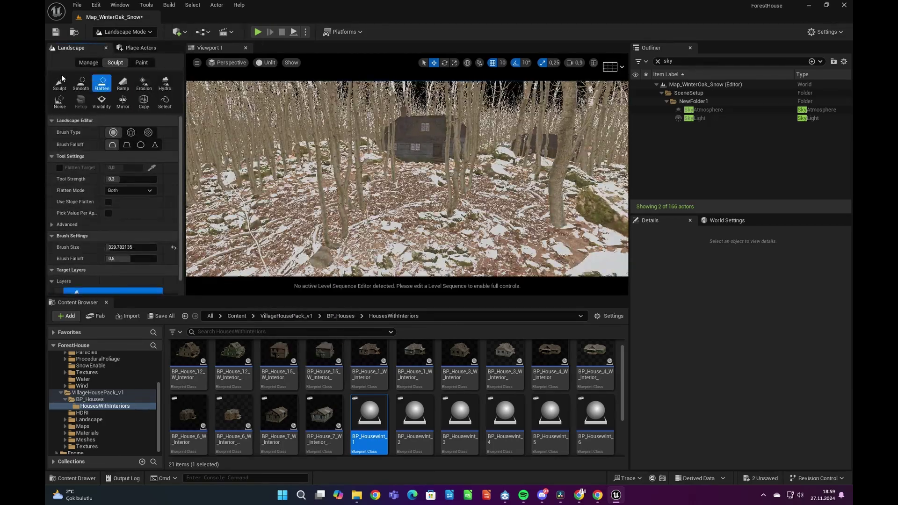
left_click(142, 62)
left_click(115, 62)
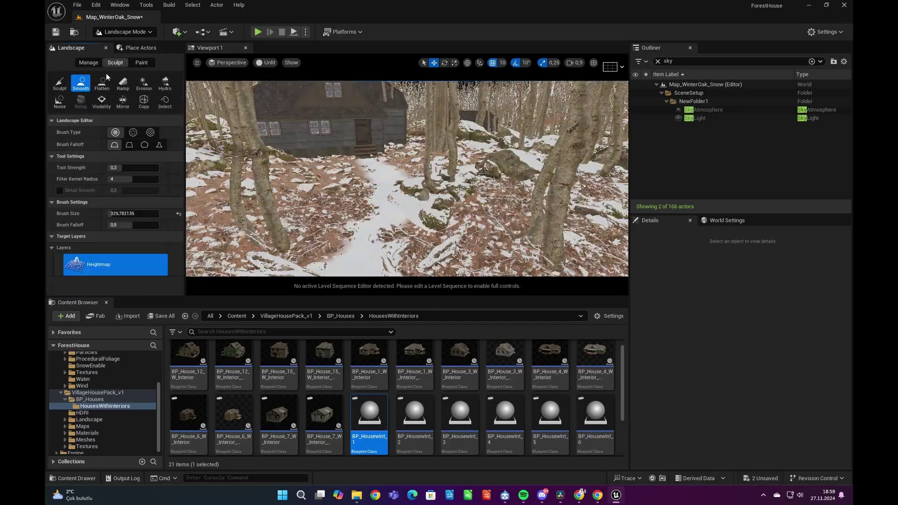
key("shift+1")
Step: Extend the snow path beside the house's wooden porch by painting the SnowNoGrass layer
left_click(123, 31)
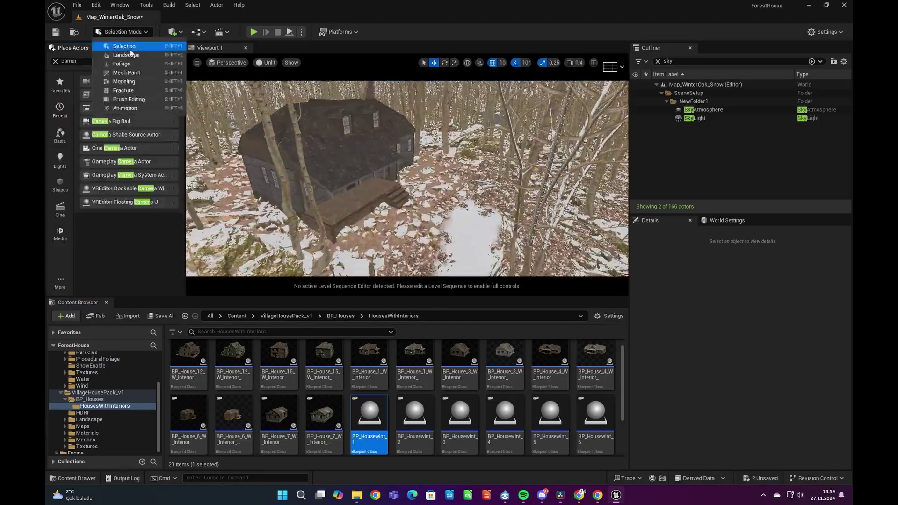
left_click(130, 55)
left_click(142, 62)
left_click(107, 281)
left_click_drag(451, 266, 467, 184)
Step: Erase foliage against the house wall, select a foliage instance beside the house, and return to Selection mode
left_click(123, 32)
left_click(126, 66)
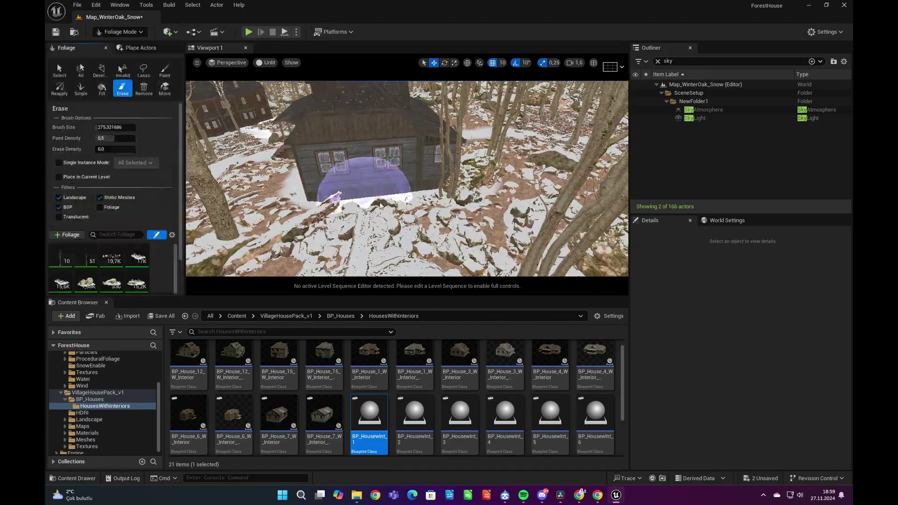
left_click(164, 70)
left_click(60, 70)
left_click(422, 161)
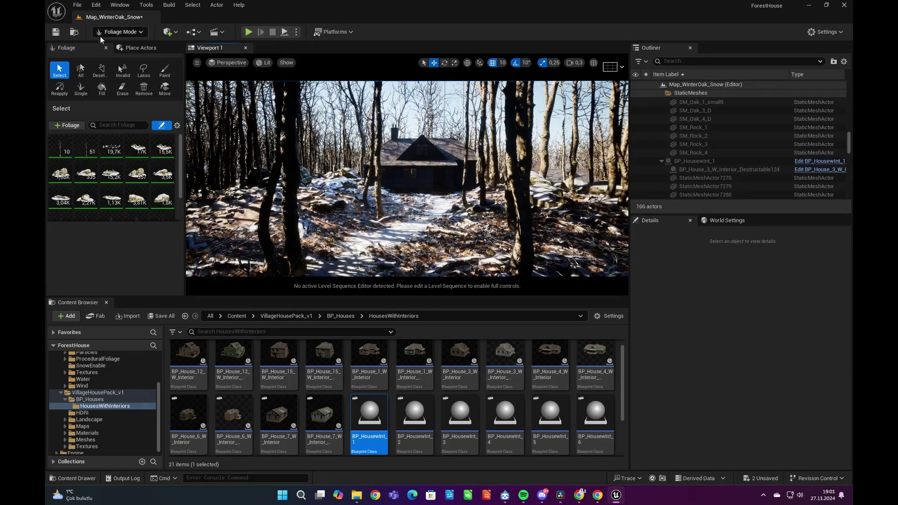
left_click(120, 32)
left_click(120, 43)
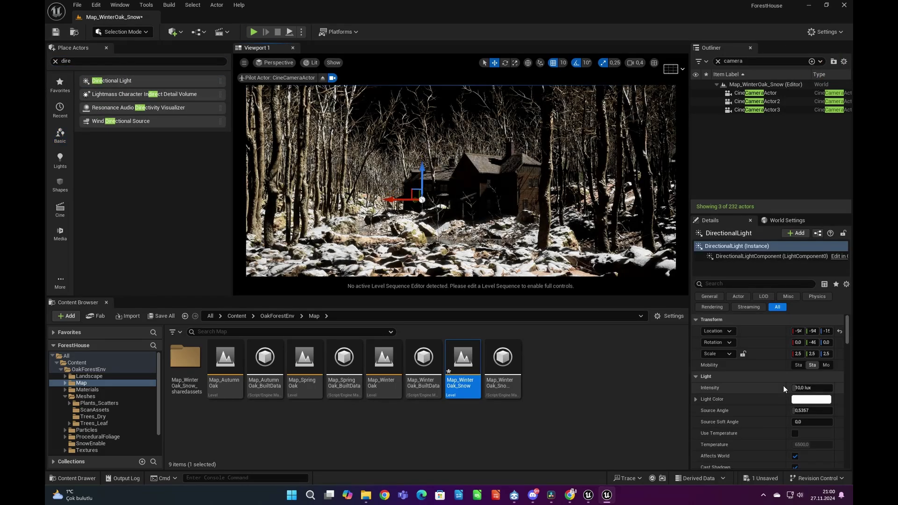
Step: Make the DirectionalLight movable and adjust its Y and Z rotation to relight the houses and trees
left_click(828, 365)
left_click_drag(826, 343, 837, 343)
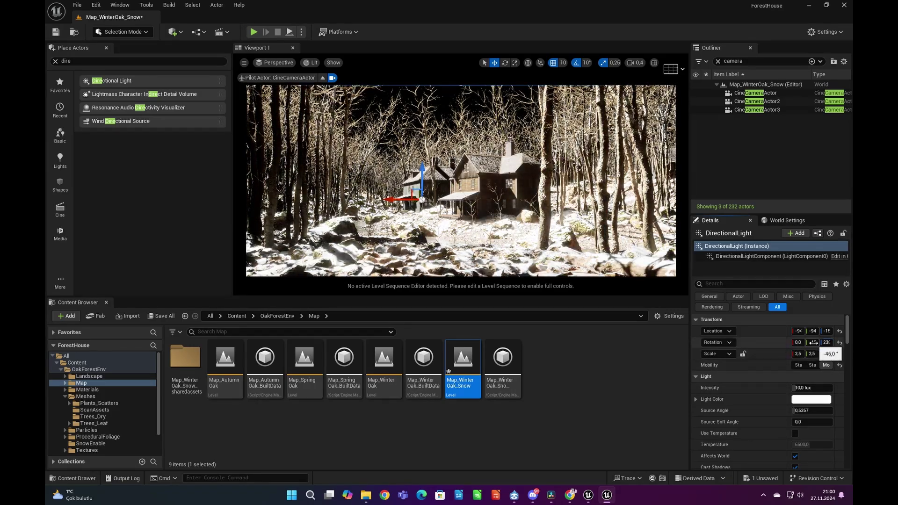
left_click_drag(812, 342, 817, 343)
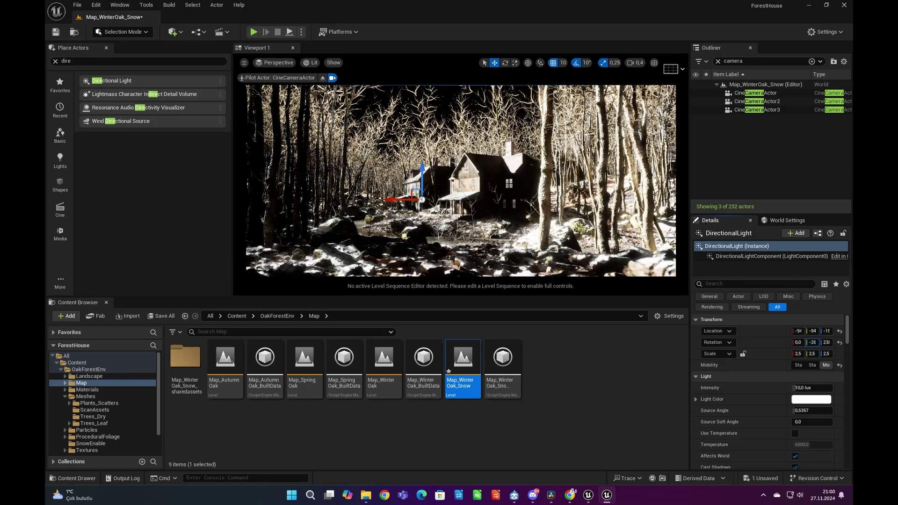
Step: Add a Sky Atmosphere and a Sky Light to the level
left_click(54, 61)
type("sky")
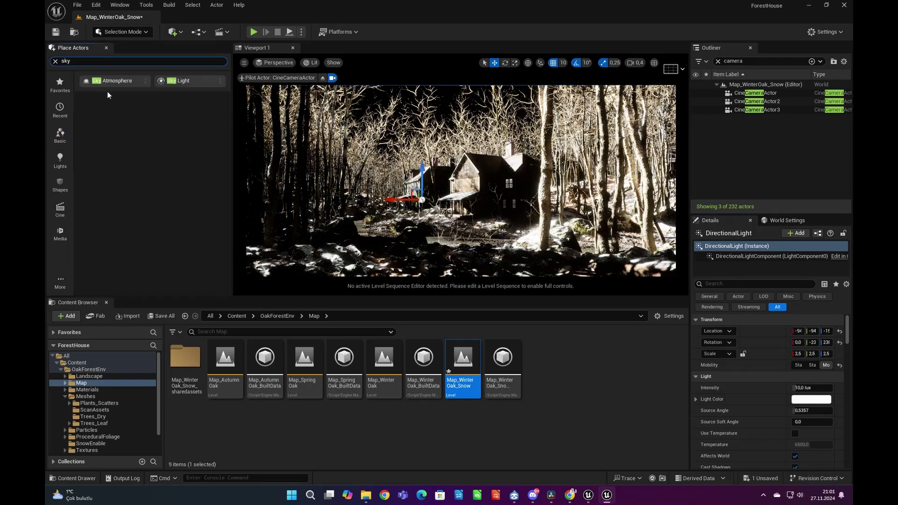
left_click_drag(425, 231, 456, 233)
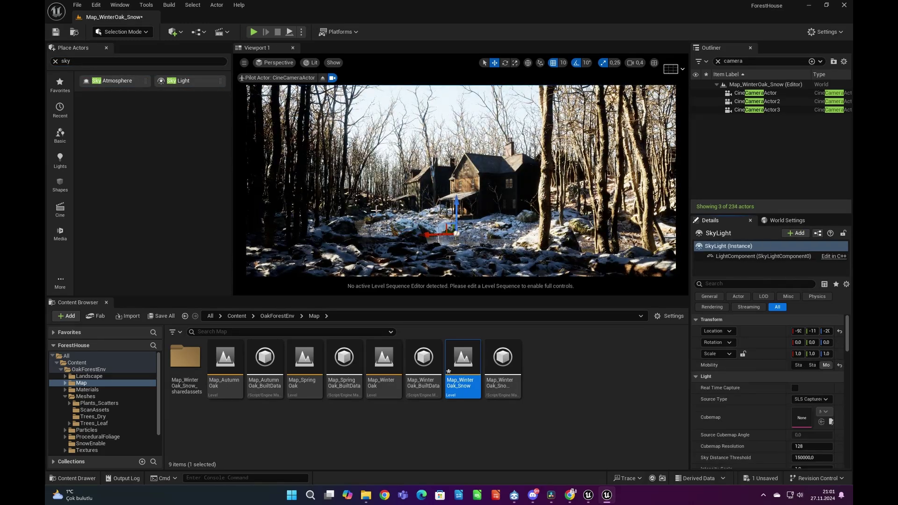
key("Escape")
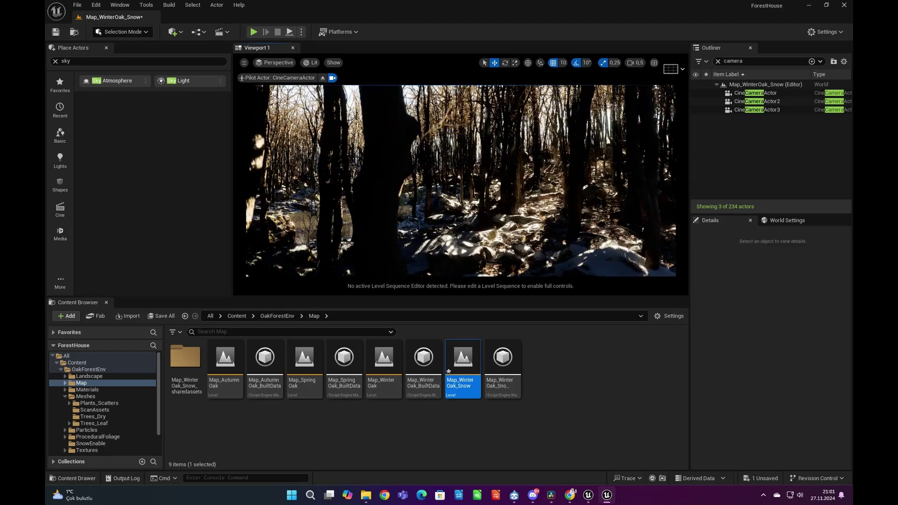
Step: Select the SkyLight actor and enable Real Time Capture on it
left_click(718, 61)
type("sky")
left_click(746, 101)
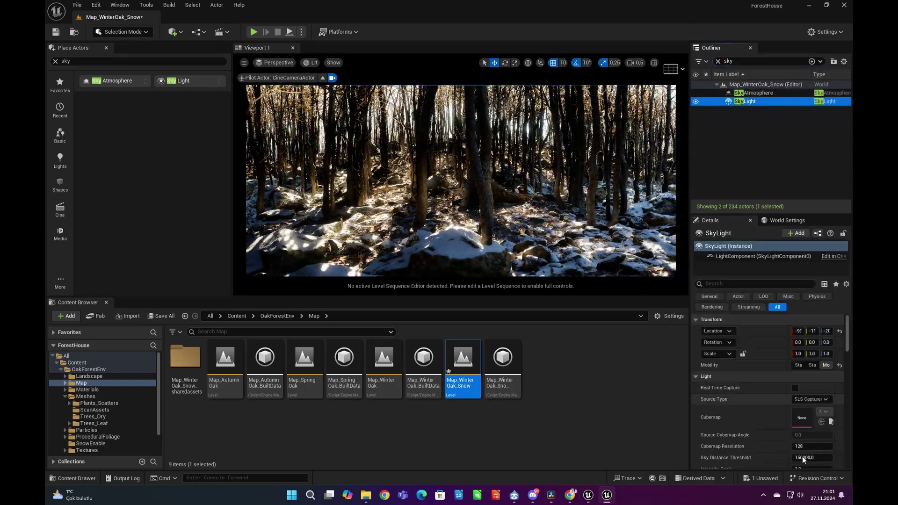
left_click(795, 387)
scroll(788, 395, "down", 3)
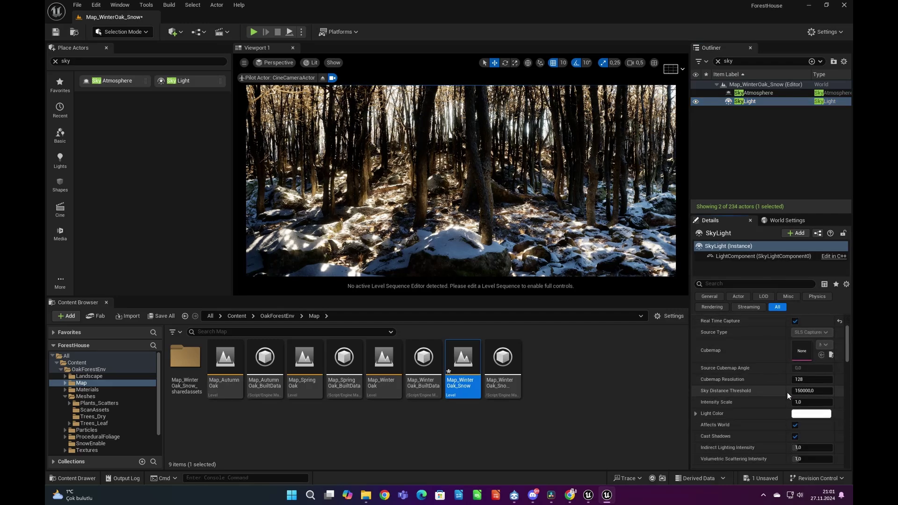
Step: Adjust the SkyLight's Intensity Scale to balance the light in the shaded forest
left_click(812, 402)
type("50000")
key("Return")
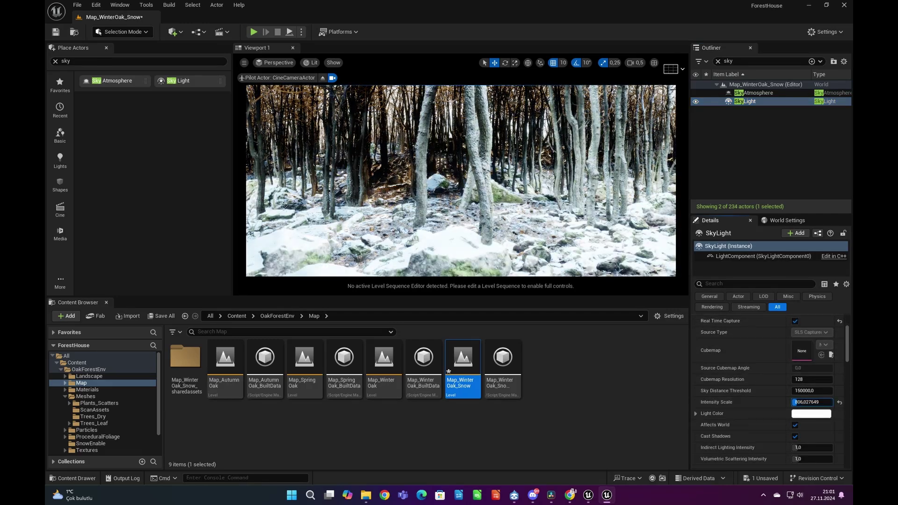
left_click_drag(797, 402, 832, 402)
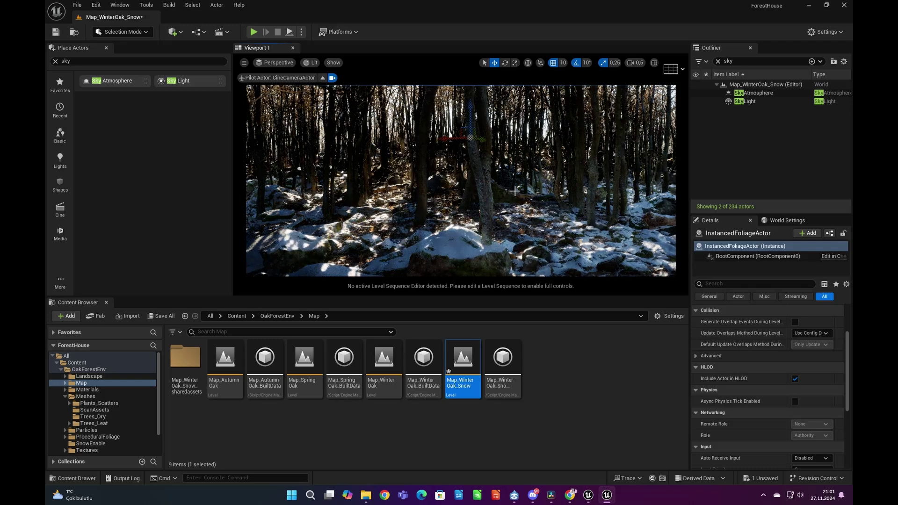
Step: Open the SM_Oak_D_1 tree mesh from the Trees_Dry folder and enable Two-Sided Distance Field Generation
right_click_drag(460, 180, 538, 186)
left_click(97, 430)
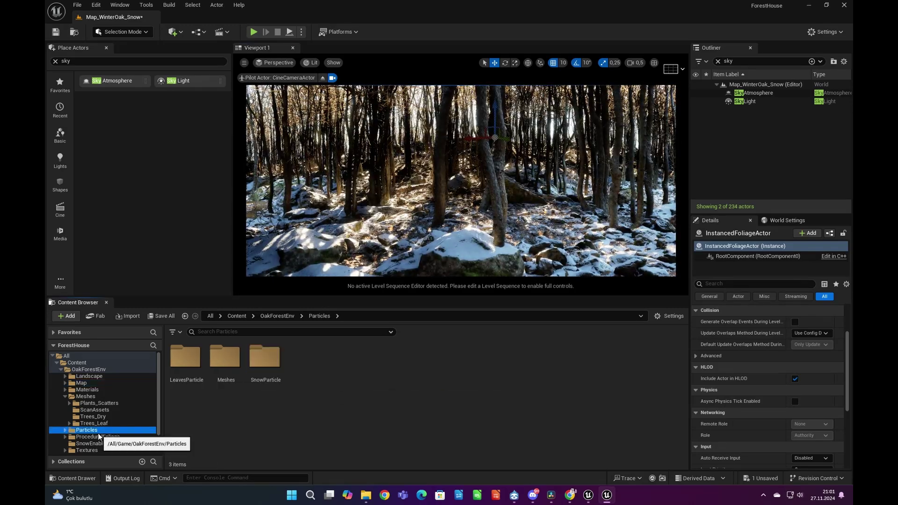
left_click(103, 424)
double_click(185, 358)
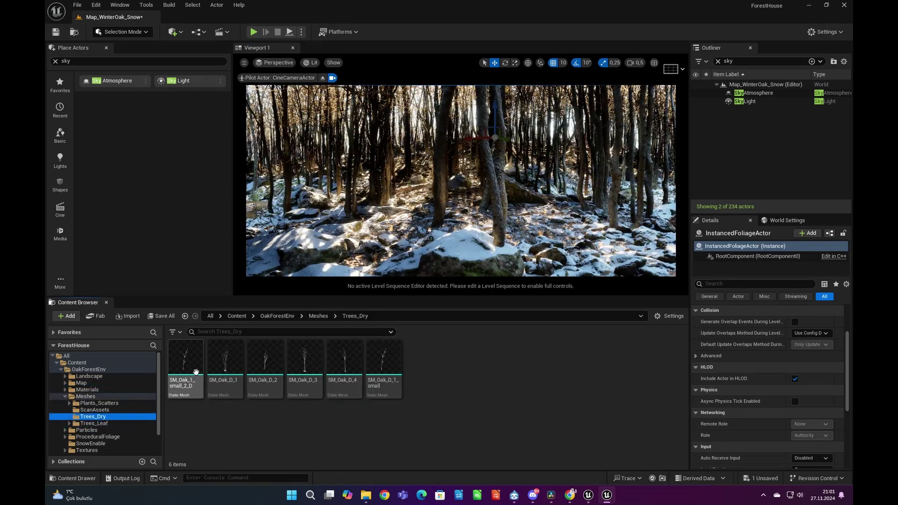
double_click(244, 363)
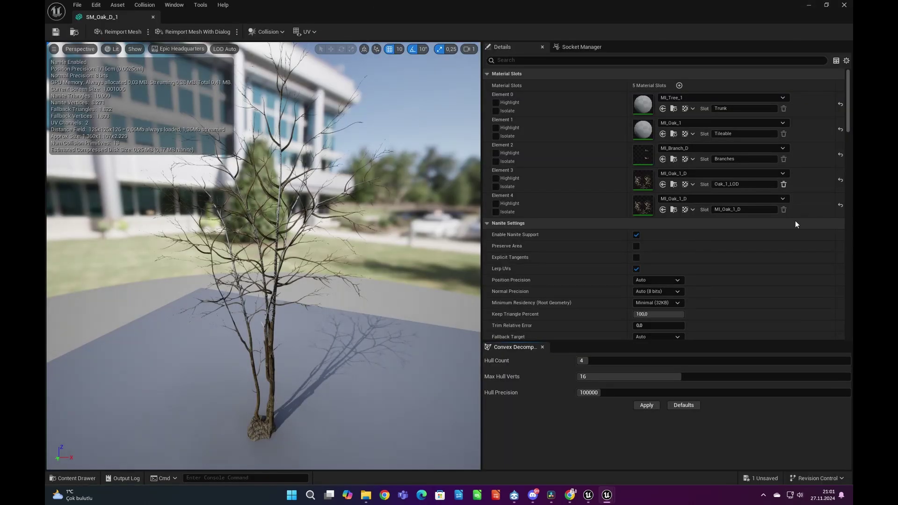
left_click_drag(849, 104, 851, 129)
scroll(633, 245, "down", 10)
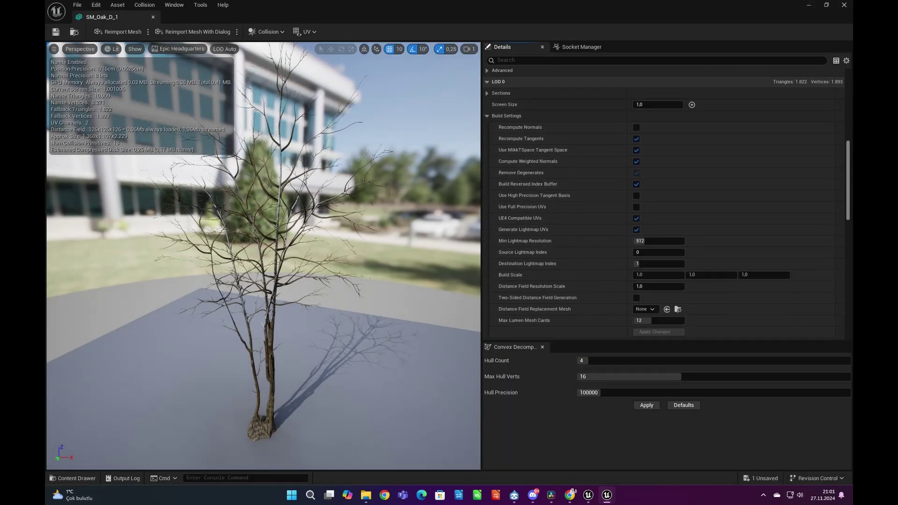
left_click(636, 252)
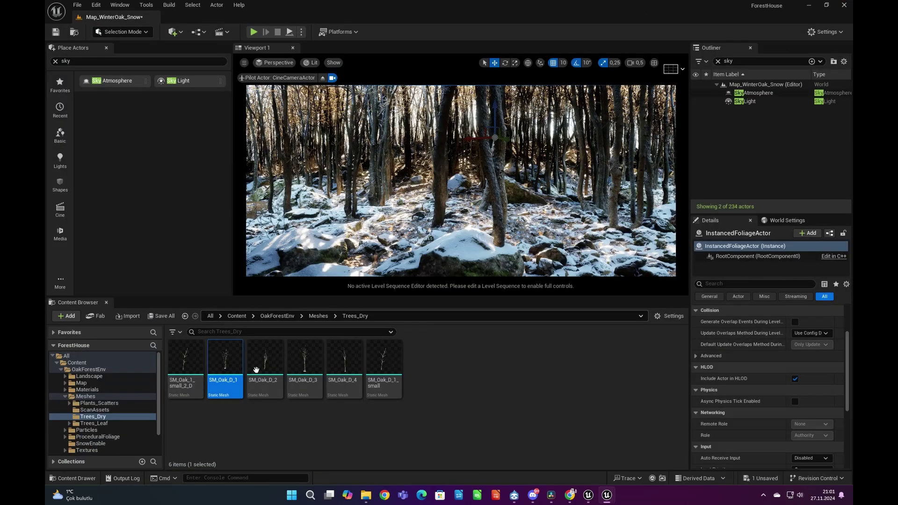
Step: Enable Two-Sided Distance Field Generation on the SM_Oak_D_2 tree mesh and apply the build changes
double_click(265, 381)
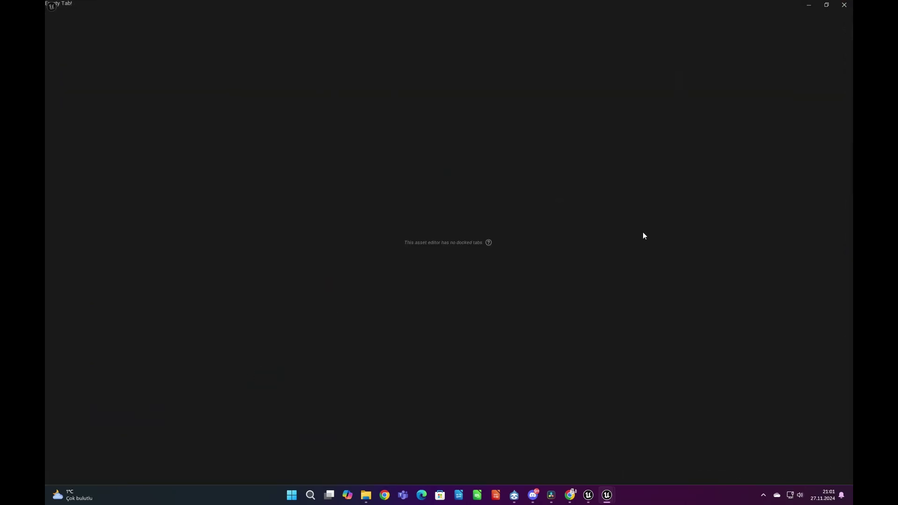
scroll(642, 223, "down", 10)
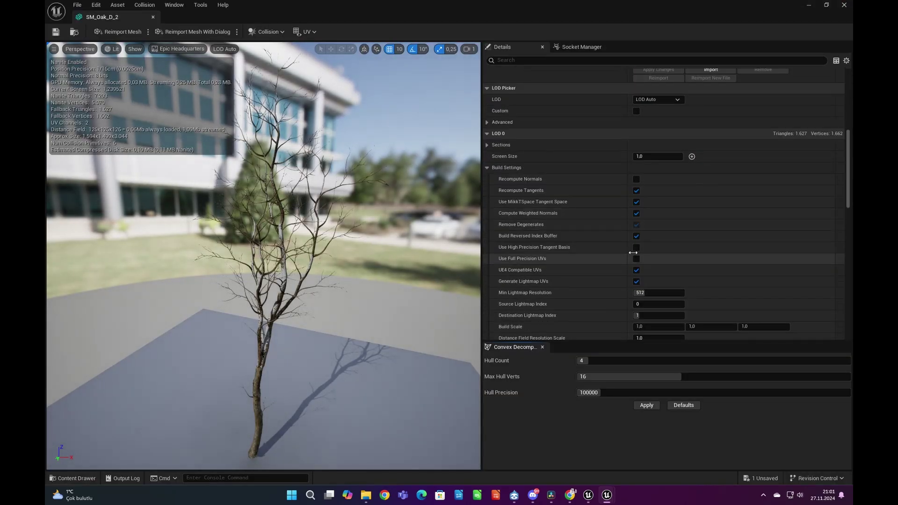
scroll(633, 243, "down", 7)
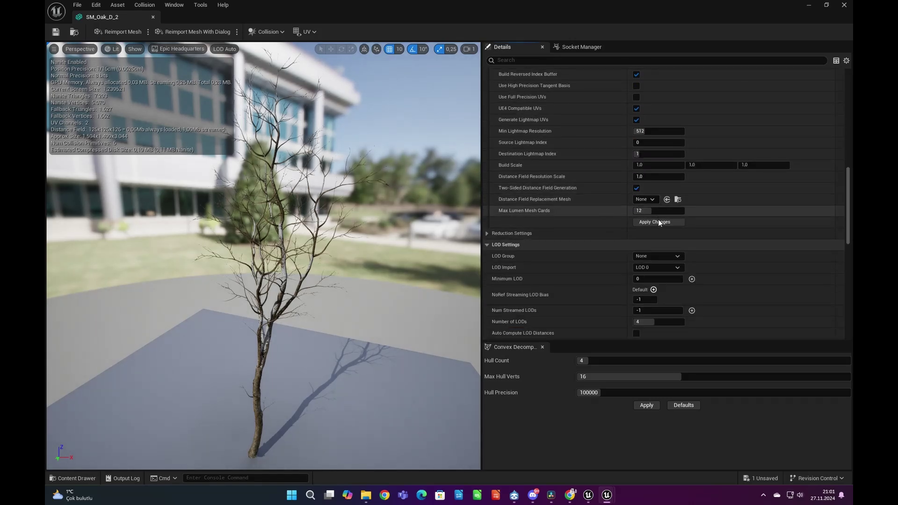
left_click(658, 222)
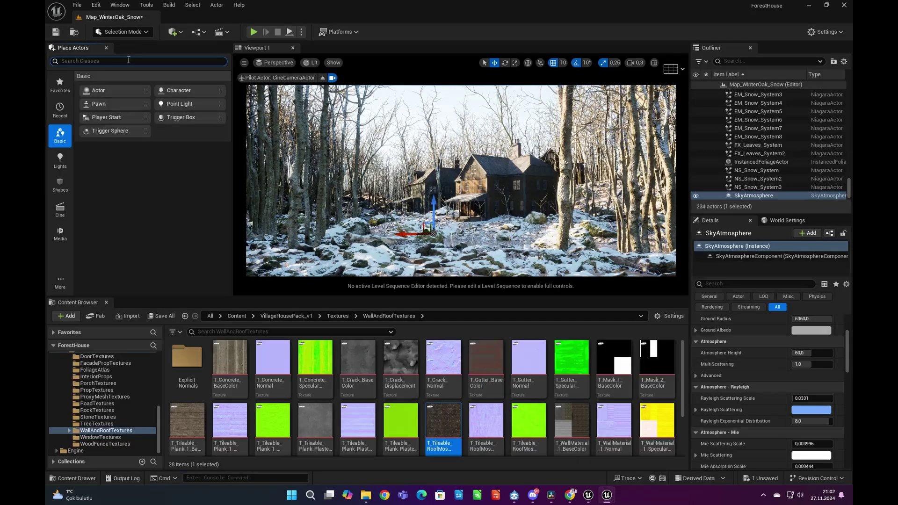
Step: Add a Volumetric Cloud to the level
left_click(129, 60)
type("clou")
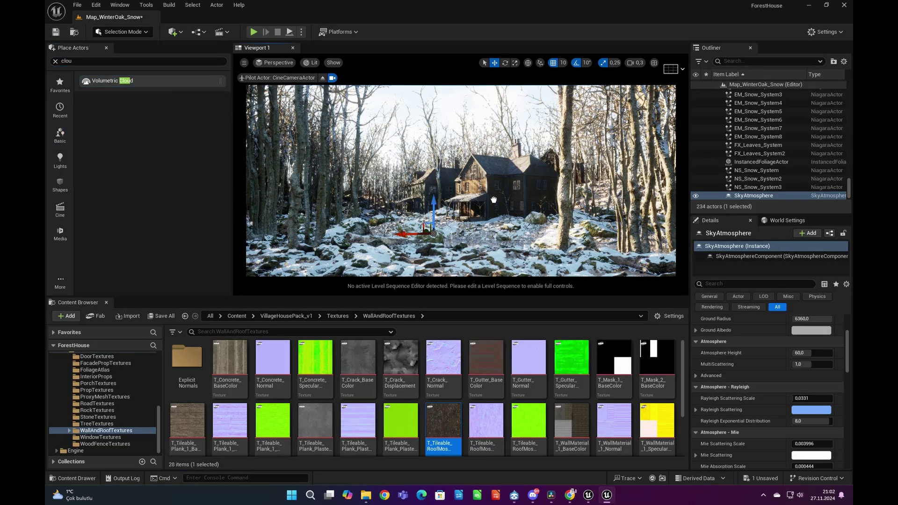
left_click_drag(493, 200, 494, 200)
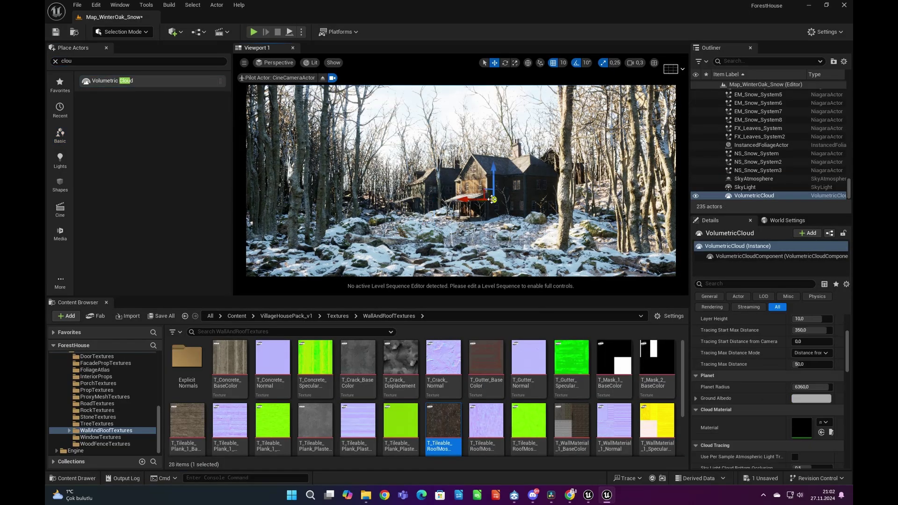
key("Escape")
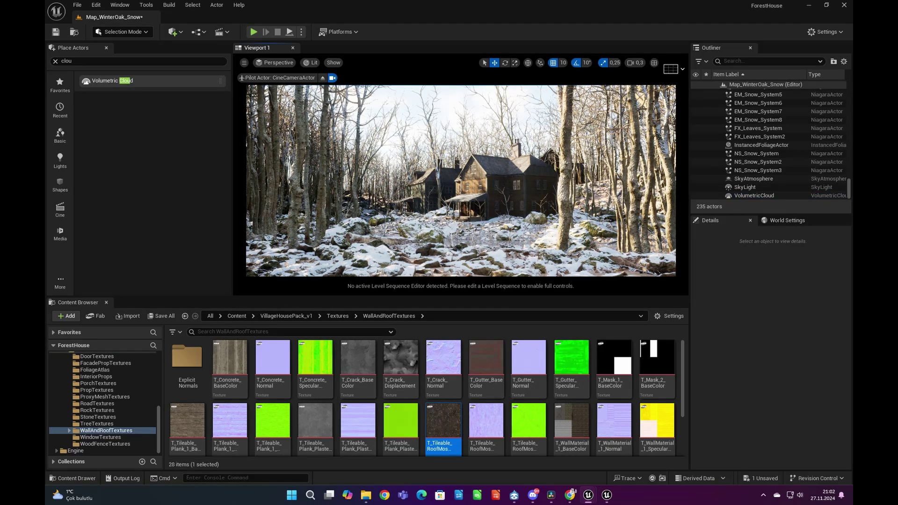
Step: Raise the SkyAtmosphere's Mie Scattering Scale to about 0.0536 while checking the sky and the houses
right_click_drag(558, 232, 599, 130)
left_click(729, 61)
type("sky")
left_click(737, 94)
scroll(803, 388, "down", 6)
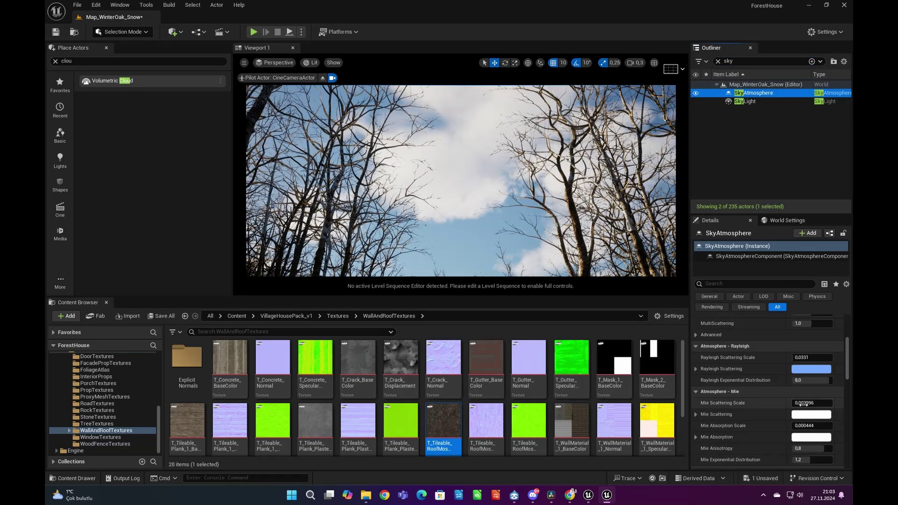
left_click_drag(804, 403, 819, 403)
right_click_drag(594, 159, 601, 221)
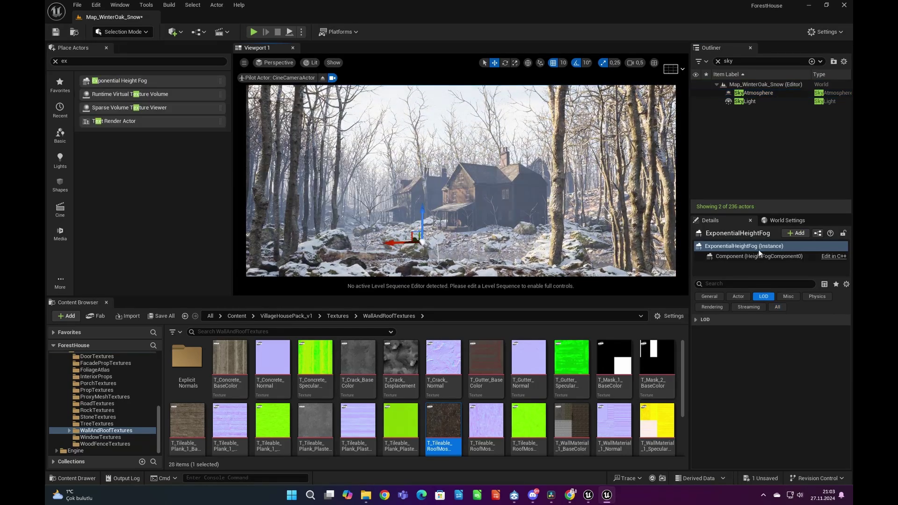
Step: Darken the Sky Atmosphere Ambient Contribution color of the ExponentialHeightFog component to dark grey
left_click(758, 255)
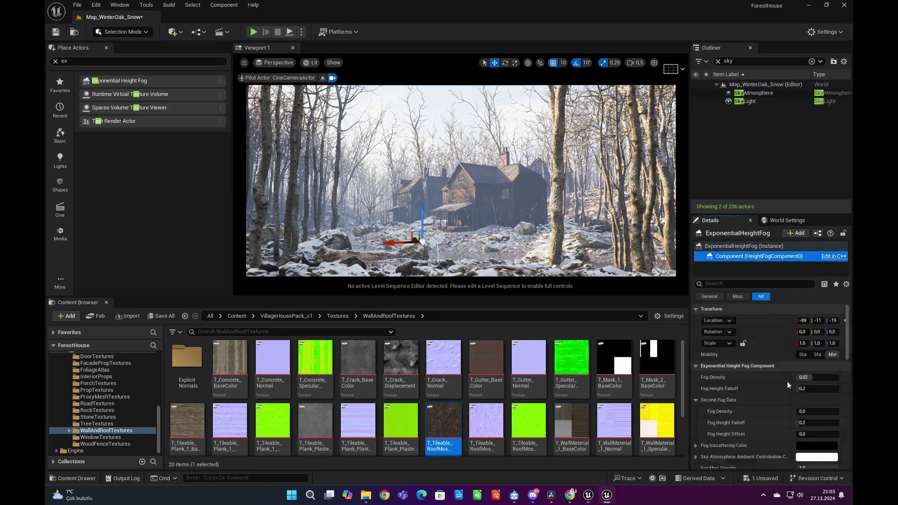
scroll(795, 397, "down", 3)
left_click(801, 406)
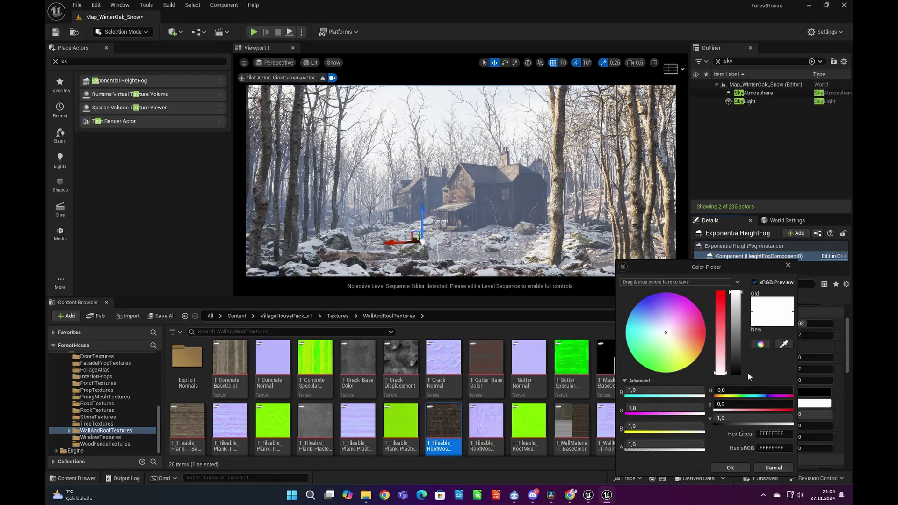
left_click_drag(736, 349, 737, 412)
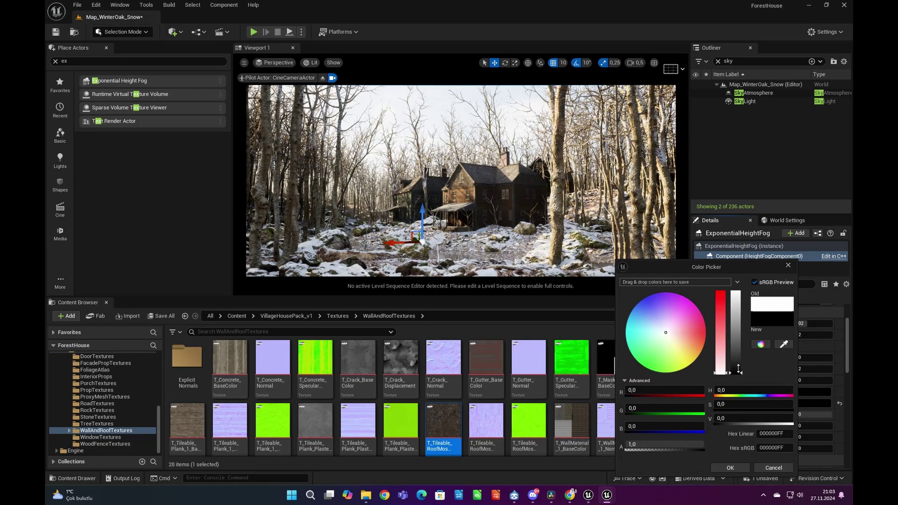
left_click_drag(738, 369, 740, 366)
left_click(790, 266)
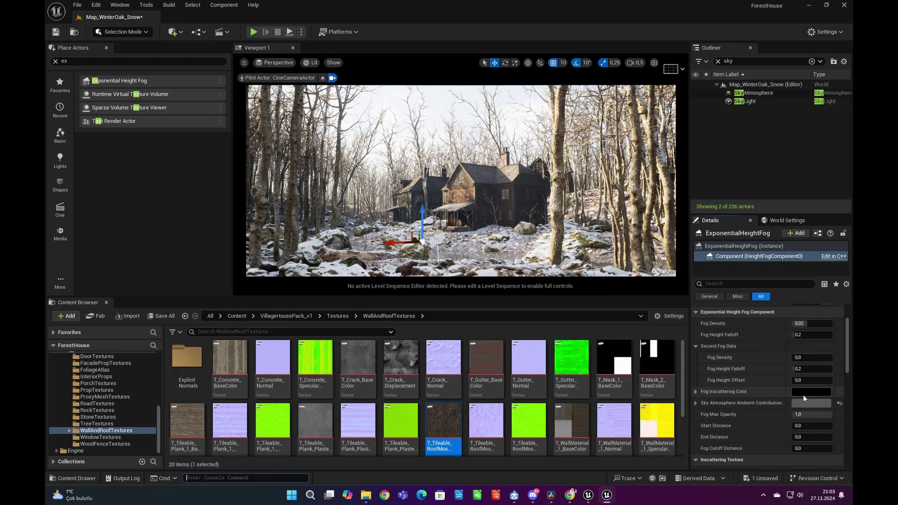
Step: Set the height fog's Fog Inscattering Color to a very dark grey
left_click(803, 394)
left_click_drag(739, 372, 740, 371)
left_click(790, 266)
scroll(789, 372, "down", 3)
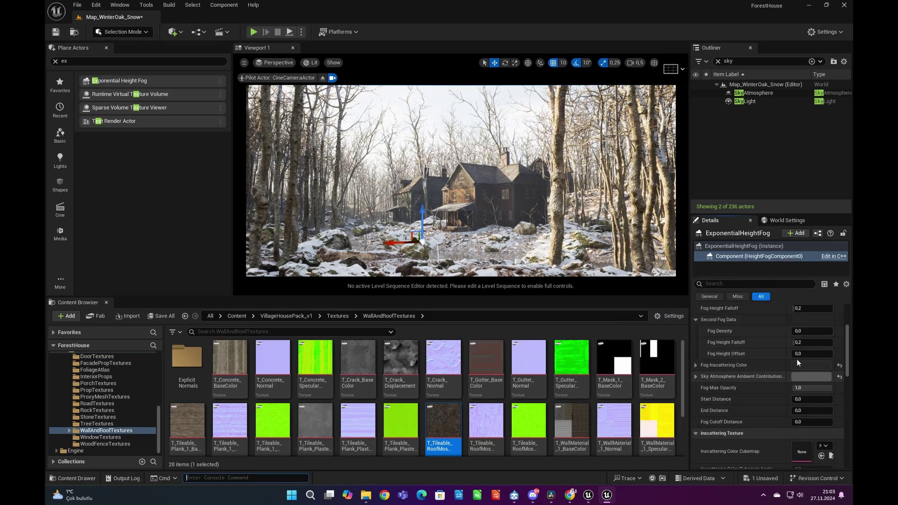
Step: Set the height fog's Sky Atmosphere Ambient Contribution color to black
scroll(796, 359, "up", 2)
left_click(805, 417)
left_click_drag(739, 362, 745, 395)
left_click(792, 265)
scroll(802, 381, "up", 2)
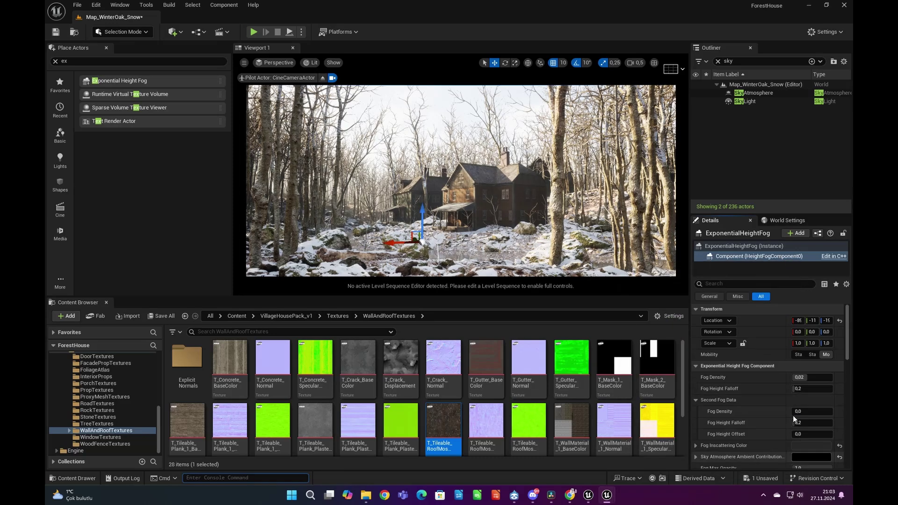
Step: Enable Volumetric Fog on the height fog, try a Fog Density of 0.2, and settle on 0.1
scroll(810, 377, "down", 6)
left_click(795, 384)
scroll(815, 374, "up", 6)
left_click(815, 378)
type("0,2")
key("Return")
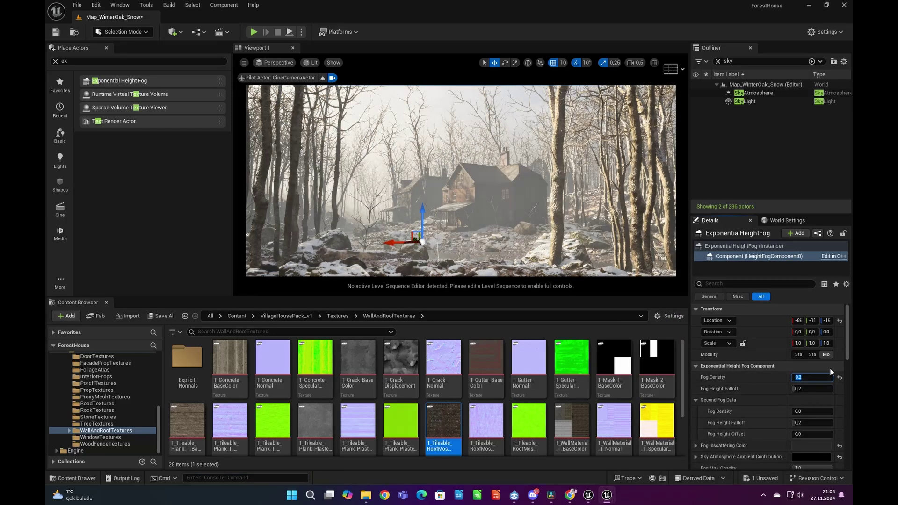
type("0,1")
key("Return")
Step: Lower the height fog's Fog Height Falloff slightly and adjust its volumetric fog settings
scroll(781, 371, "down", 6)
scroll(790, 374, "up", 6)
left_click_drag(812, 388, 808, 389)
scroll(794, 421, "down", 10)
left_click(795, 436)
scroll(793, 440, "down", 3)
left_click(805, 407)
left_click_drag(809, 441, 796, 442)
key("Escape")
Step: Raise the SkyAtmosphere's Mie Absorption Scale to about 0.101 and select the ExponentialHeightFog actor
right_click_drag(489, 217, 489, 215)
key("s")
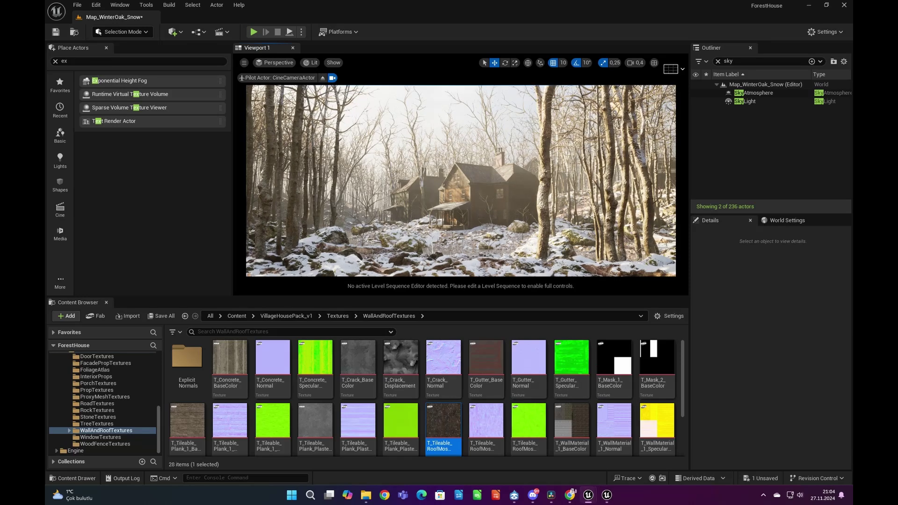
left_click(754, 93)
scroll(772, 397, "down", 5)
left_click_drag(811, 426, 814, 426)
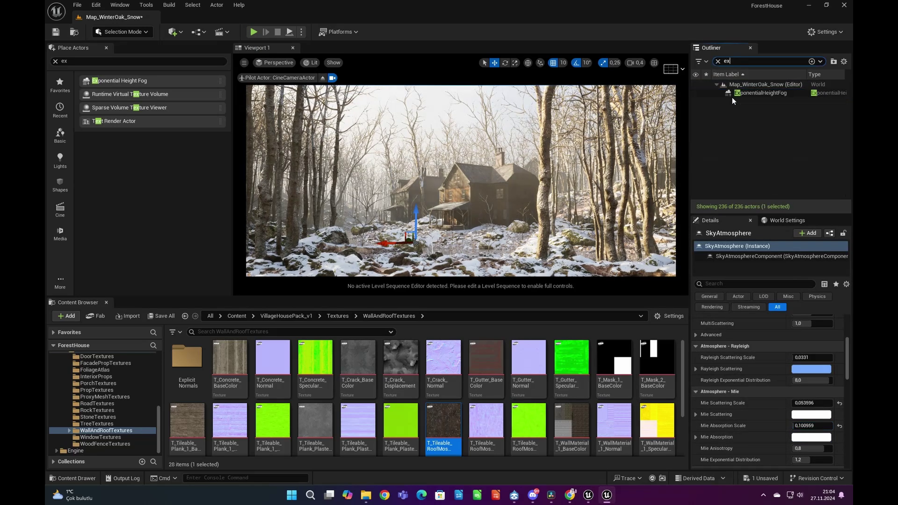
left_click(733, 97)
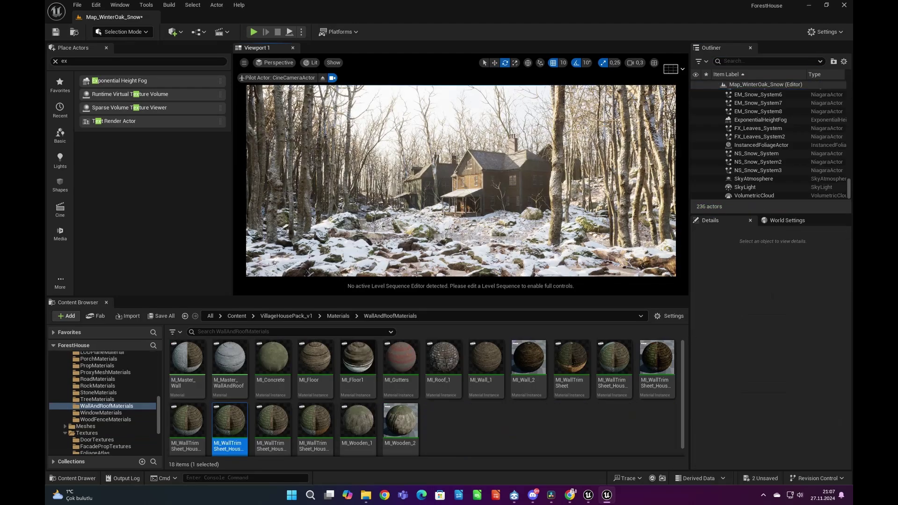
Step: Set PlasterColor to light cyan in the MI_WallTrimSheet house material instance just before MI_Wooden_1
double_click(315, 423)
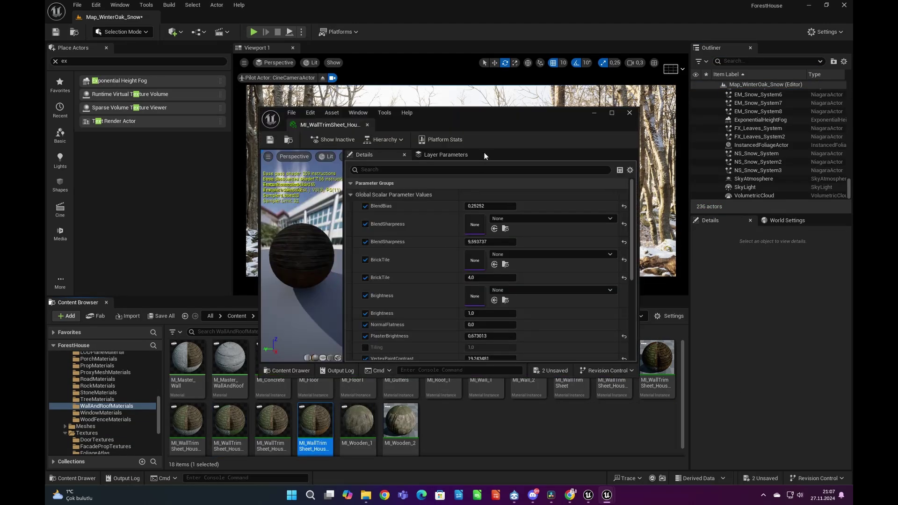
left_click_drag(505, 122, 260, 185)
scroll(276, 374, "down", 8)
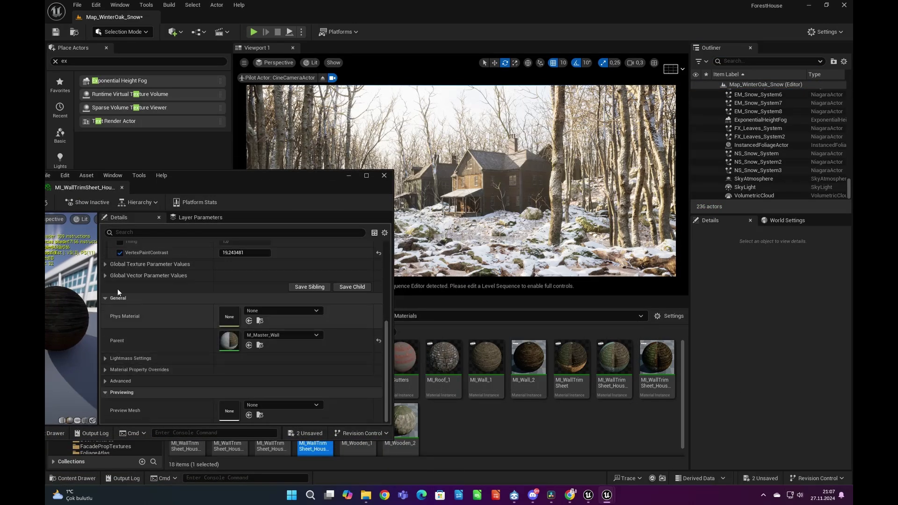
left_click(104, 276)
left_click(251, 310)
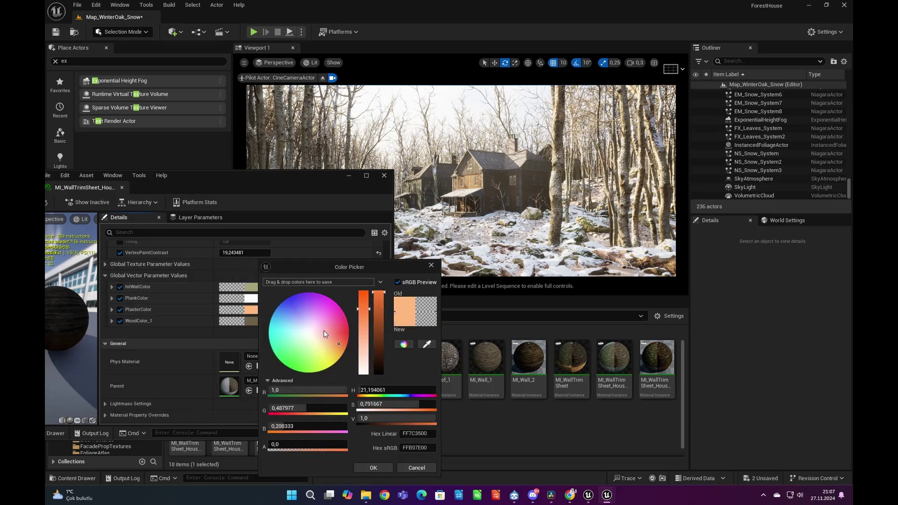
left_click_drag(320, 339, 289, 334)
left_click(384, 466)
scroll(220, 321, "up", 3)
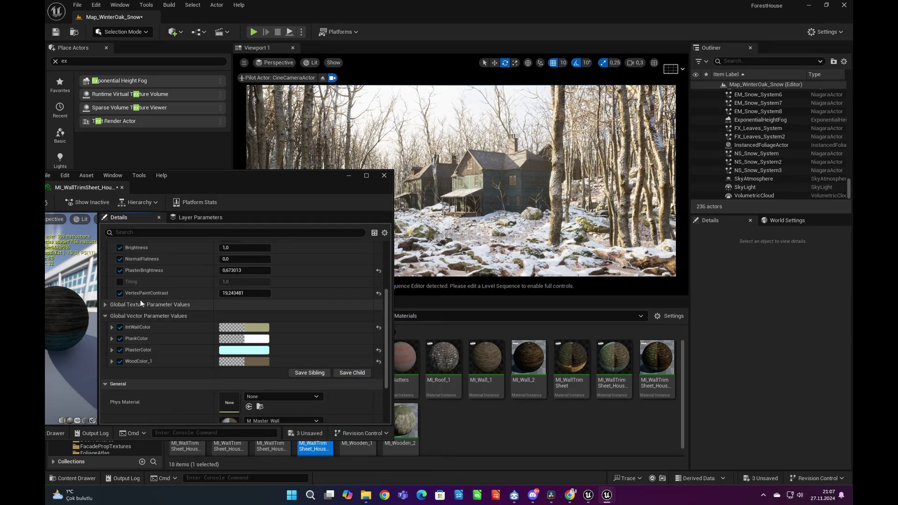
Step: Adjust the PlasterBrightness parameter in the MI_WallTrimSheet house material instance
left_click_drag(245, 270, 256, 270)
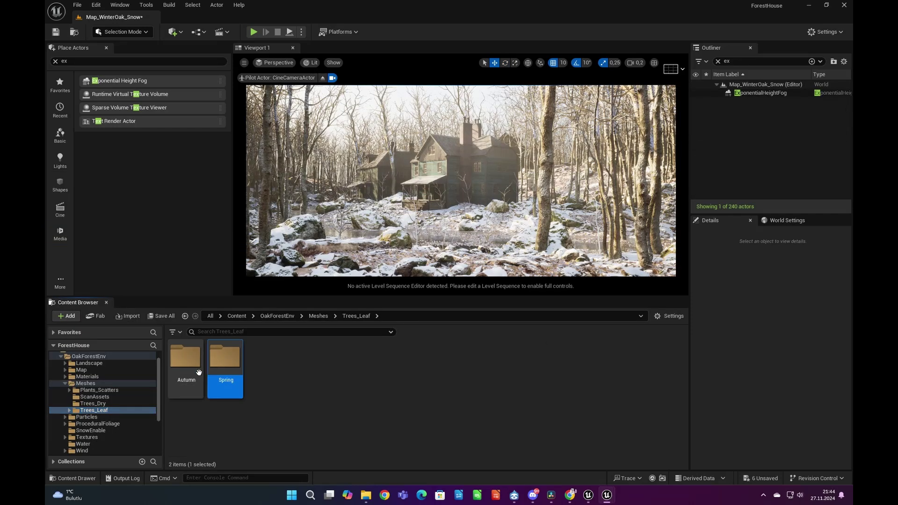
Step: Place an SM_Oak_1_L_2 tree from the Autumn folder beside the front porch and adjust its position and scale
double_click(184, 367)
left_click(185, 367)
left_click_drag(186, 367, 388, 188)
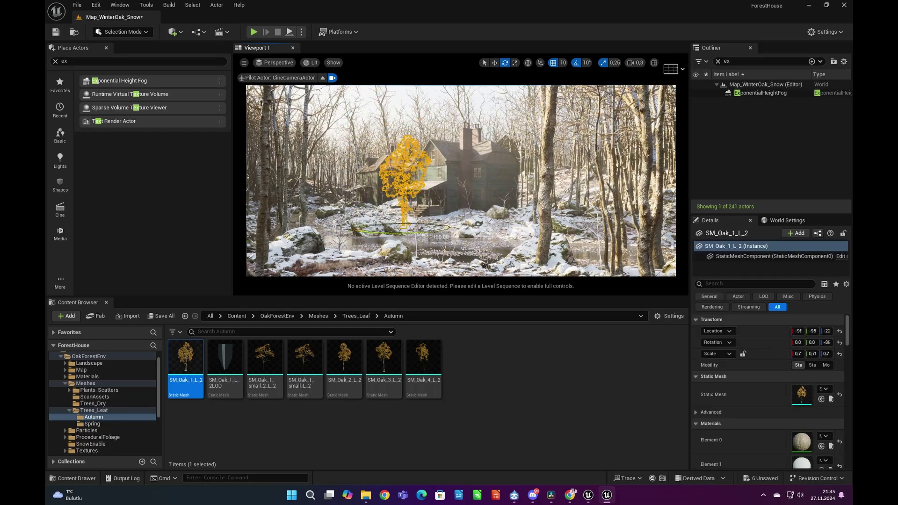
left_click_drag(386, 218, 380, 218)
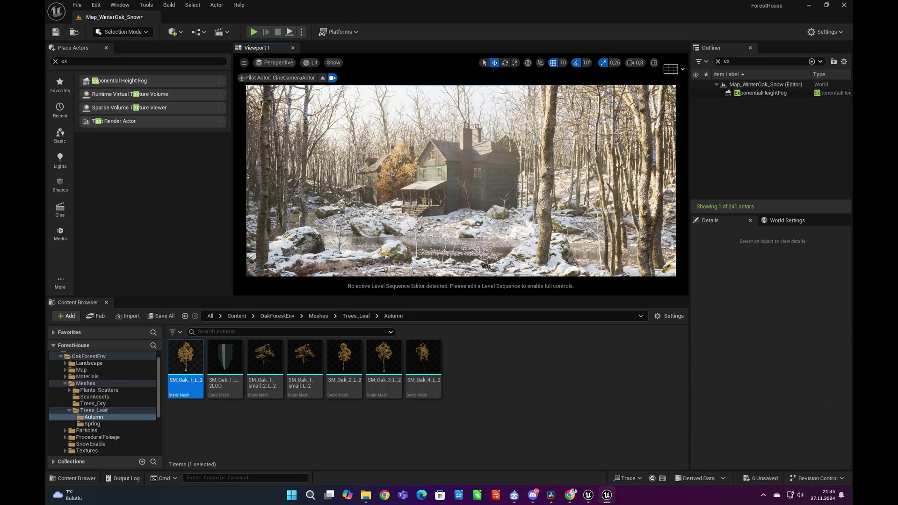
left_click(398, 199)
key("r")
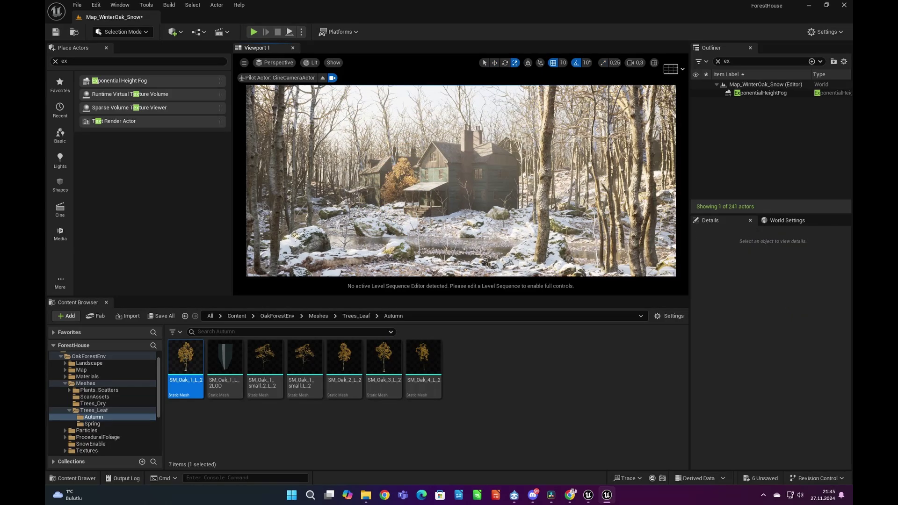
Step: Add more SM_Oak_1_L_2 autumn oaks on both sides of the house and adjust their scale
left_click_drag(186, 367, 522, 224)
key("Escape")
left_click(519, 206)
key("Escape")
right_click_drag(461, 182, 449, 179)
left_click_drag(186, 368, 336, 206)
key("r")
key("Escape")
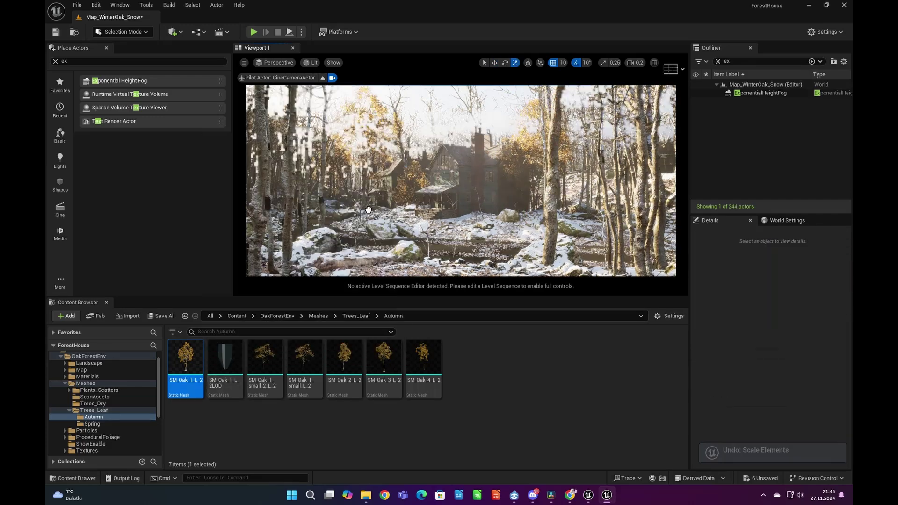
Step: Move an autumn oak closer to the house and try further SM_Oak_1_L_2 placements in front of it
left_click_drag(368, 207, 389, 199)
key("w")
key("Delete")
left_click_drag(186, 358, 428, 203)
key("Delete")
left_click_drag(186, 358, 433, 216)
key("Delete")
scroll(433, 216, "up", 1)
mouse_move(433, 216)
right_mouse_down()
mouse_move(421, 219)
mouse_move(433, 213)
right_mouse_up()
scroll(433, 216, "up", 1)
Step: Place red SM_Oak_L_1 trees from the Spring folder around the house, scaling and repositioning them
left_click(109, 424)
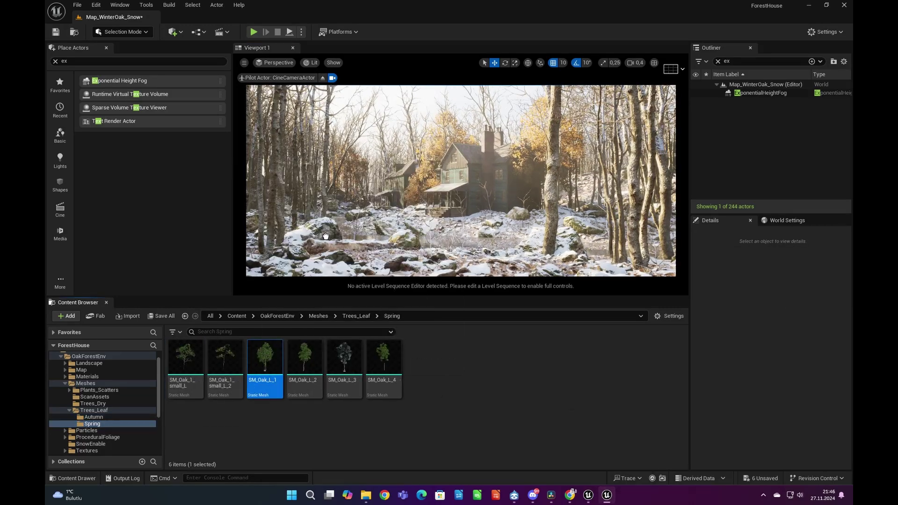
key("r")
left_click_drag(334, 220, 356, 258)
key("r")
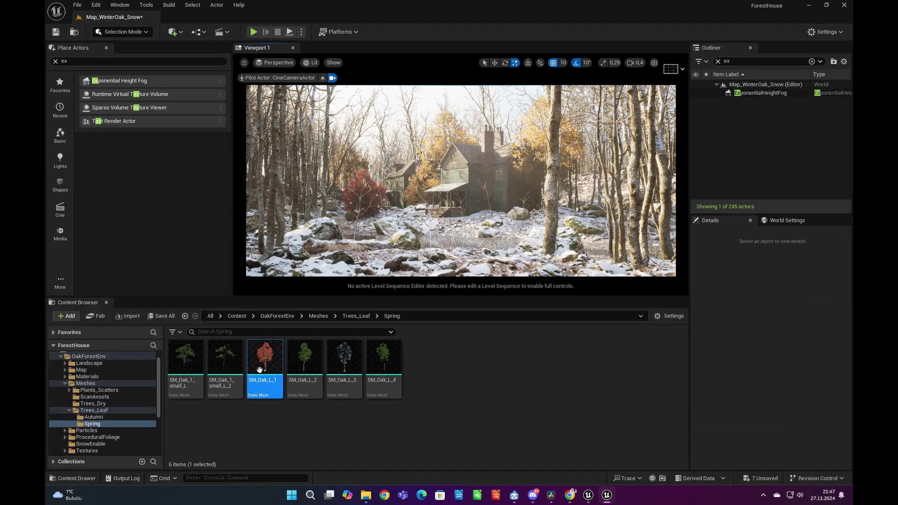
left_click_drag(260, 366, 537, 193)
key("w")
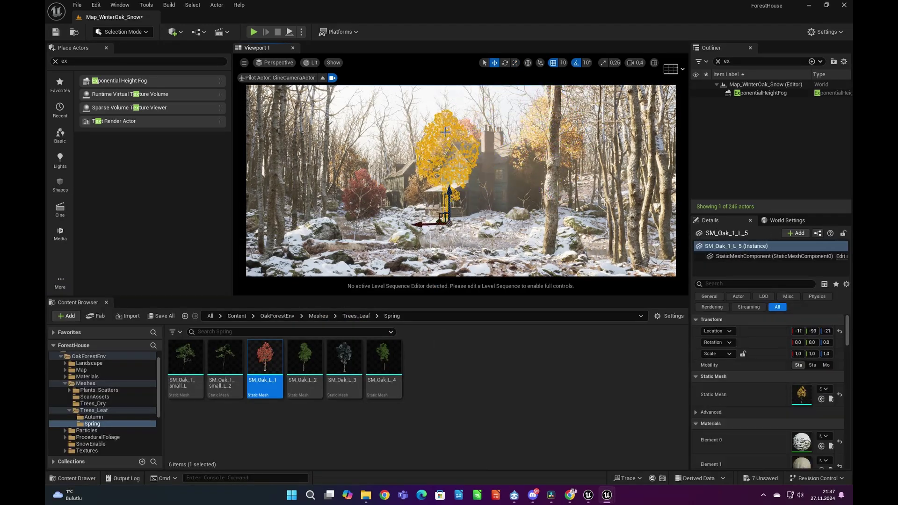
key("Delete")
left_click_drag(264, 252, 264, 252)
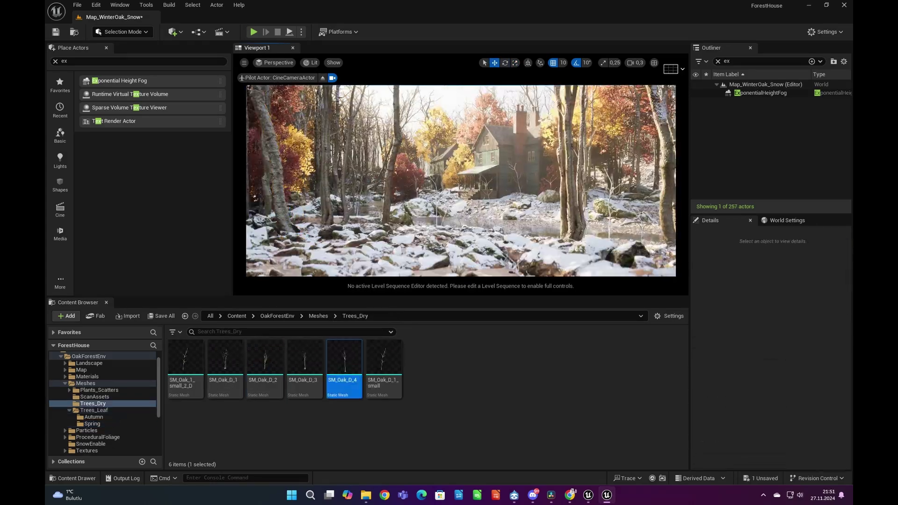
left_click(305, 228)
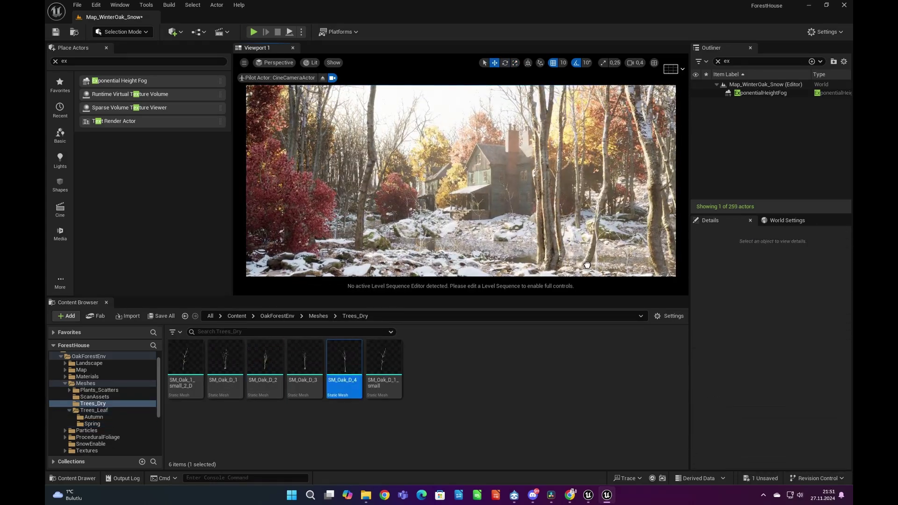
left_click(126, 35)
left_click(121, 64)
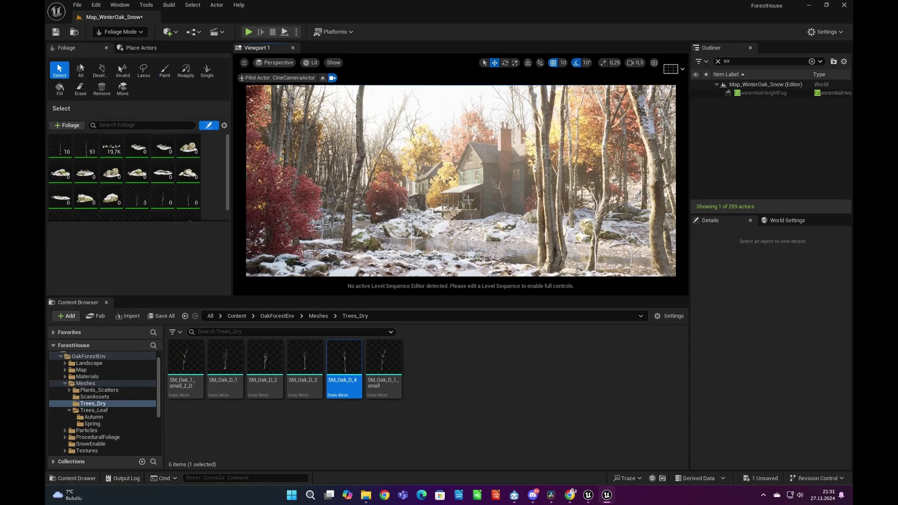
right_click_drag(442, 146, 516, 214)
key("shift+1")
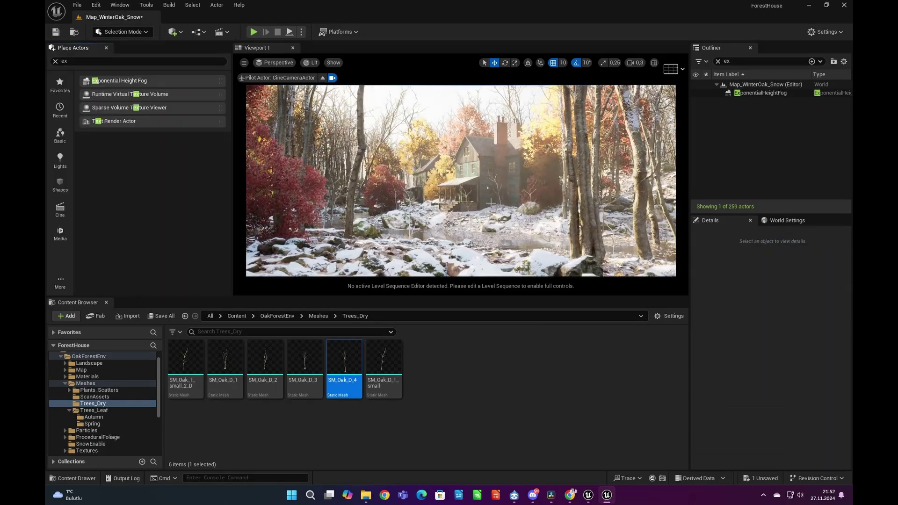
key("shift+2")
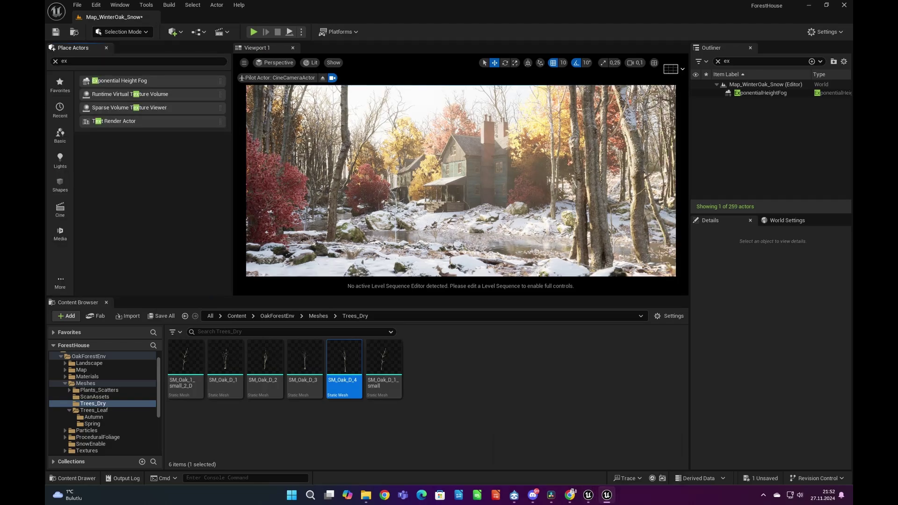
Step: Switch to Landscape painting and select the LeafGround_1 target layer for the foreground ground
left_click(124, 32)
left_click(150, 55)
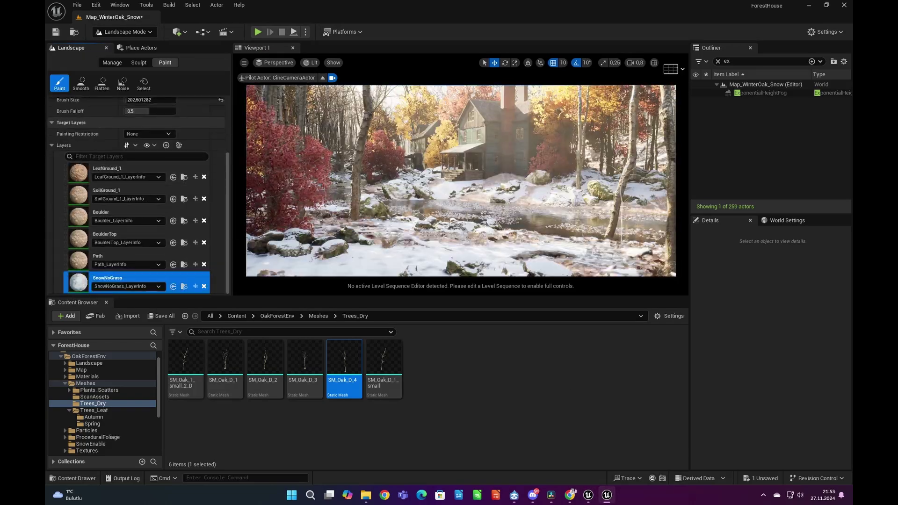
left_click(126, 169)
right_click_drag(549, 239, 505, 264)
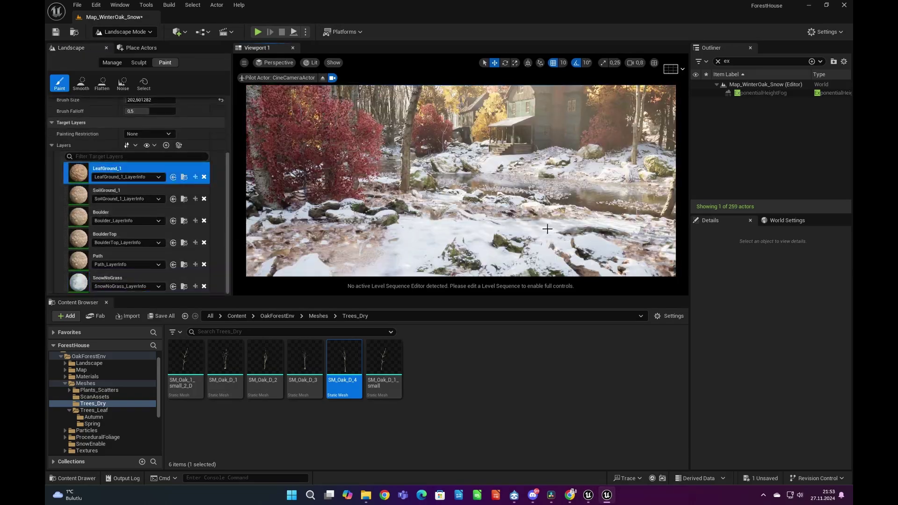
Step: Return to Selection mode and place SM_Oak_D_1 dry oaks in the foreground, adjusting their scale and position
left_click(158, 49)
key("r")
left_click_drag(344, 259, 354, 251)
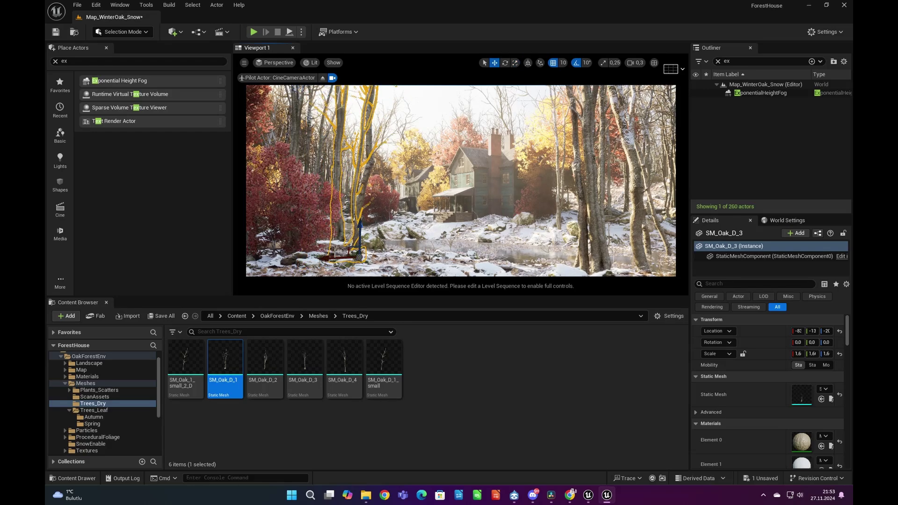
key("Delete")
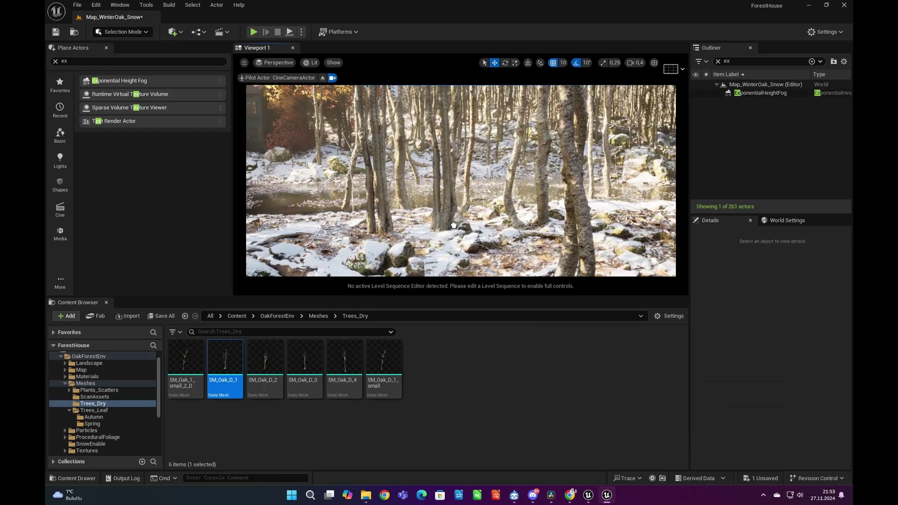
left_click_drag(453, 225, 439, 225)
key("e")
key("Escape")
Step: Filter the Outliner by "sky" and select the SkyLight actor
left_click(724, 62)
type("sky")
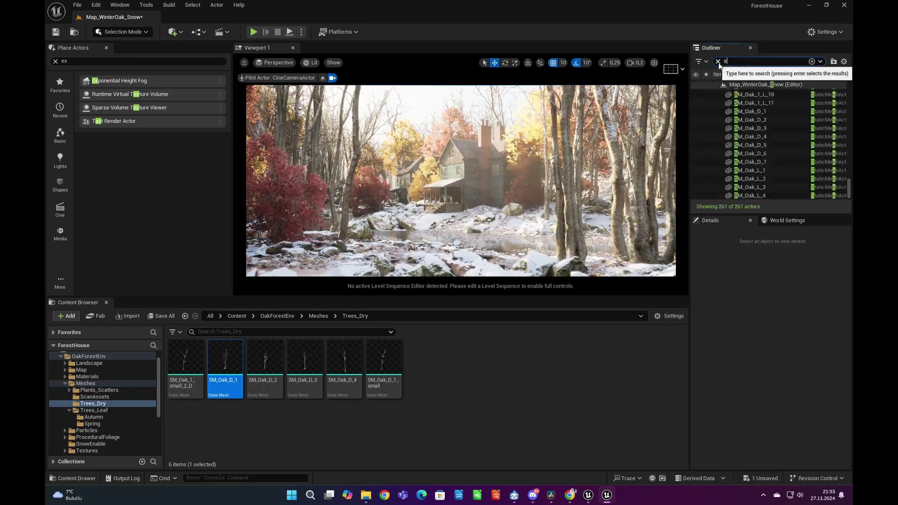
left_click(745, 102)
key("Escape")
left_click(745, 102)
key("Escape")
Step: Place an SM_Oak_1_L_2 autumn oak in the foreground left of the river
left_click(116, 417)
left_click_drag(186, 358, 313, 246)
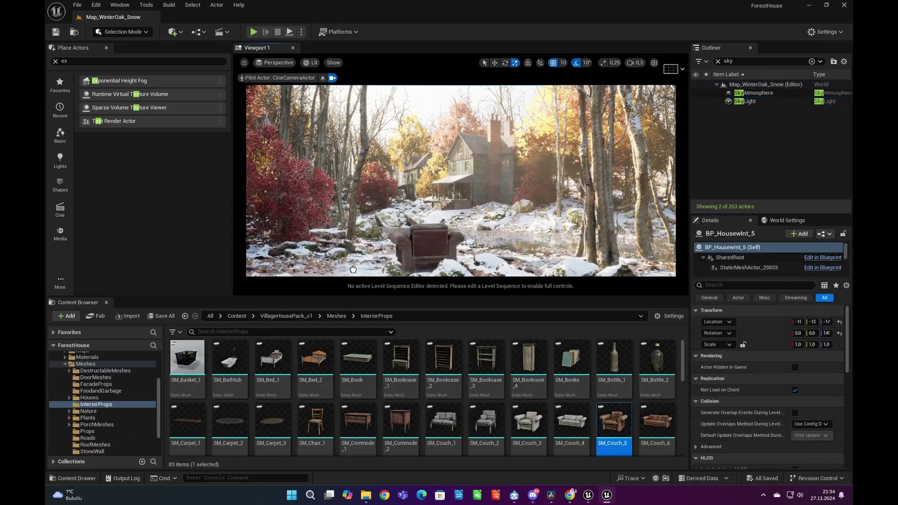
Step: Place the SM_Couch_5 armchair on the snowy foreground ground near the red tree
left_click_drag(614, 424, 375, 218)
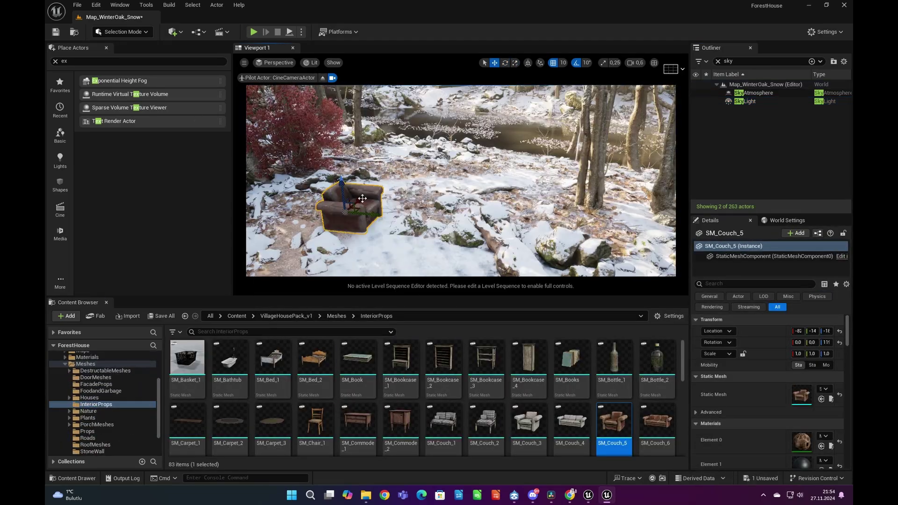
key("Escape")
right_click_drag(362, 198, 290, 187)
left_click(293, 240)
key("Escape")
Step: Place SM_Table_1 from the InteriorProps folder on the snow beside the armchair
right_click_drag(327, 211, 412, 294)
scroll(614, 421, "down", 10)
left_click_drag(614, 421, 445, 219)
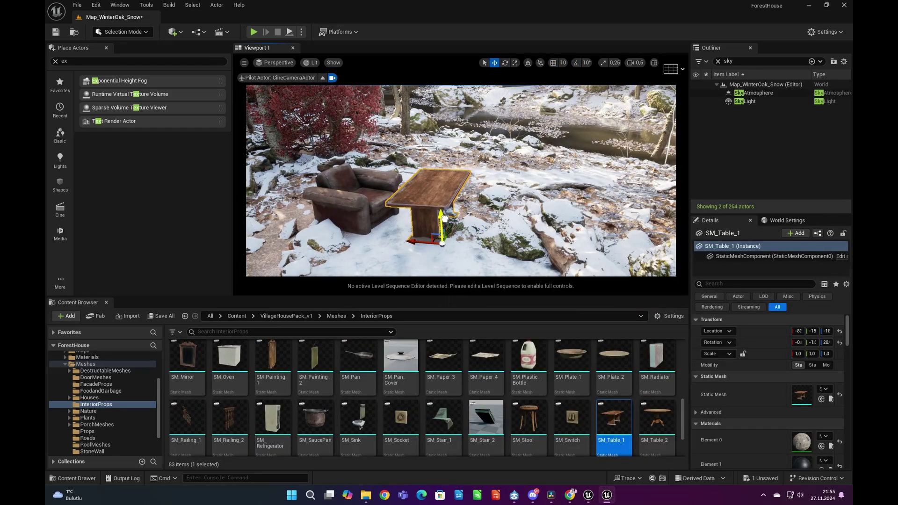
key("Escape")
Step: Put SM_Bottle_1 and SM_Cup on top of the wooden table
scroll(614, 397, "up", 10)
left_click_drag(614, 370, 435, 183)
right_click_drag(435, 187, 449, 197)
scroll(507, 367, "down", 4)
left_click_drag(187, 398, 443, 204)
Step: Lay the SM_Paper_3 and SM_Paper_4 meshes on the tabletop
scroll(349, 407, "down", 6)
left_click_drag(443, 398, 442, 226)
left_click_drag(486, 398, 417, 225)
key("w")
Step: Delete the cup next to the bottles and place another SM_Cup on the papers
scroll(616, 407, "down", 2)
left_click(444, 204)
key("Delete")
scroll(580, 389, "up", 5)
left_click_drag(187, 393, 454, 221)
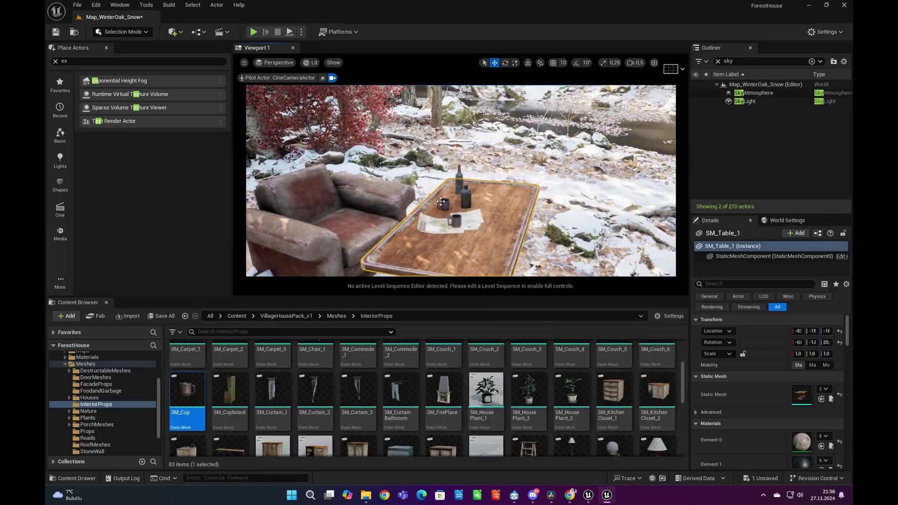
key("Escape")
Step: Add another SM_Paper_3 beside the bottles on the table and adjust its rotation and position
scroll(537, 354, "down", 4)
left_click_drag(444, 391, 470, 197)
key("e")
left_click_drag(469, 214, 520, 198)
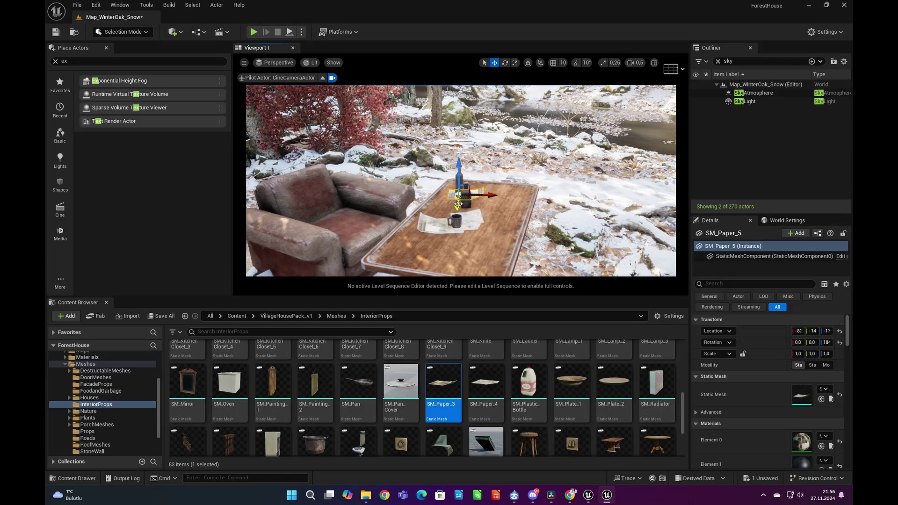
Step: Place SM_BeerBottle and SM_PizzaBox_2 from the FoodandGarbage folder on the armchair seat
scroll(224, 388, "up", 6)
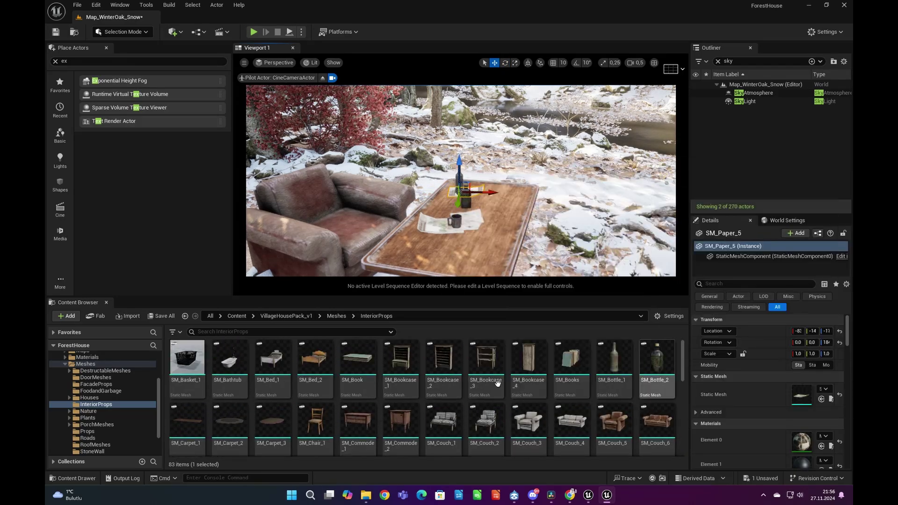
left_click(87, 431)
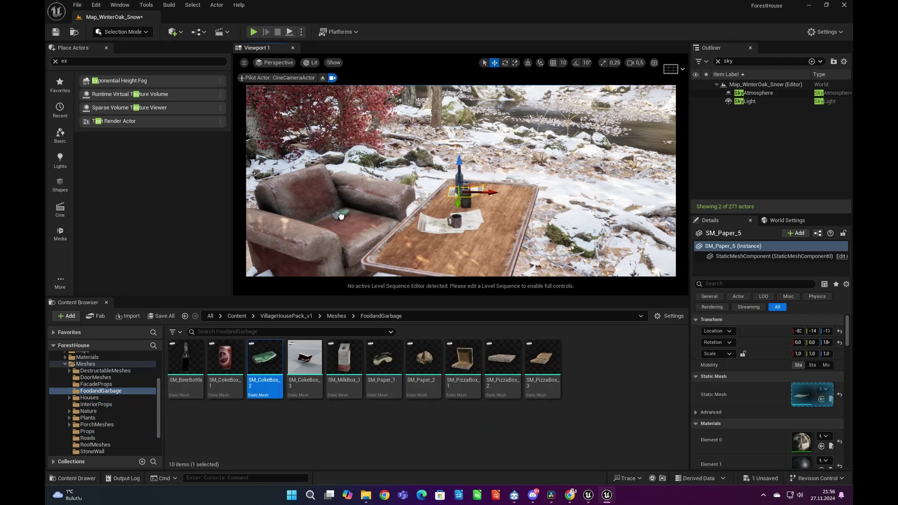
left_click_drag(186, 363, 357, 221)
key("e")
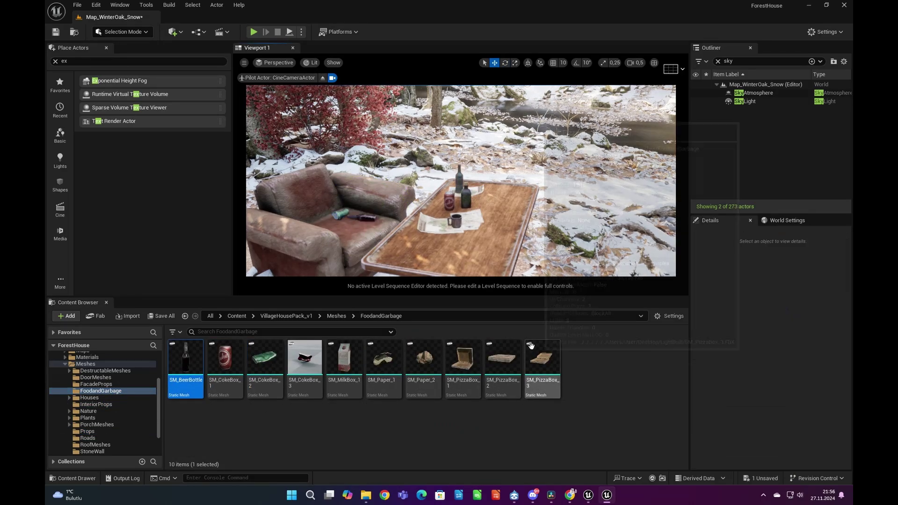
left_click_drag(502, 362, 349, 213)
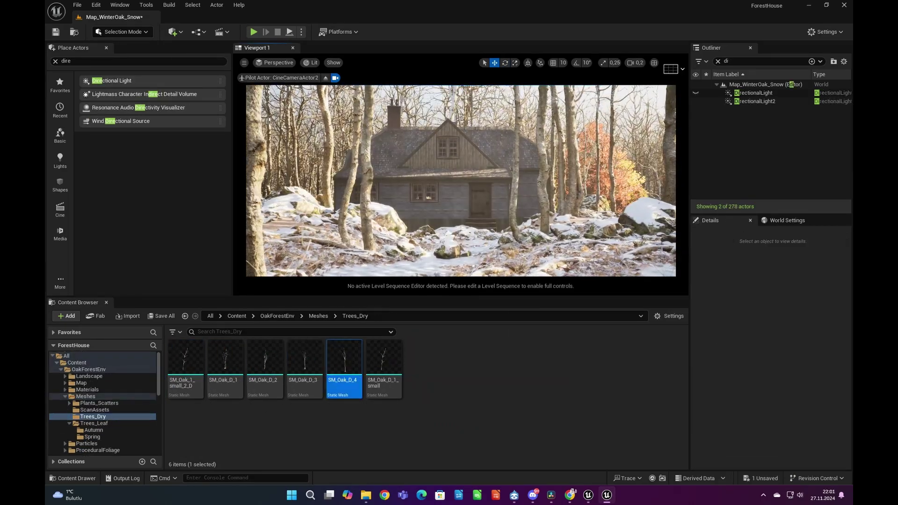
Step: Rotate DirectionalLight2 about the Z axis to change the sunlight on the second camera's house
right_click_drag(497, 175, 493, 189)
left_click(754, 102)
left_click_drag(827, 342, 849, 343)
left_click(96, 5)
left_click(127, 136)
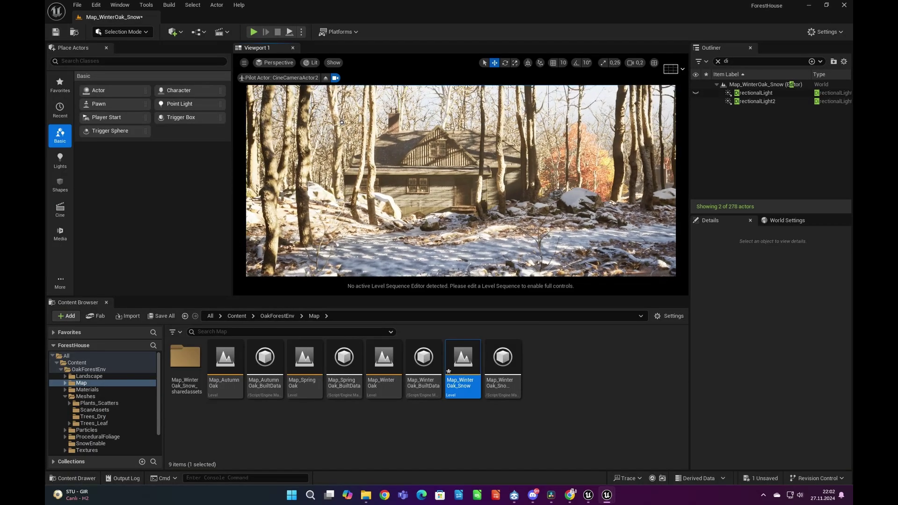
Step: Place an SM_Oak_1_L_2 autumn oak among the trees left of the wooden house in the second camera view
right_click_drag(461, 181, 430, 180)
left_click(97, 437)
double_click(94, 423)
left_click(92, 437)
left_click(94, 410)
left_click(94, 430)
left_click_drag(186, 358, 361, 193)
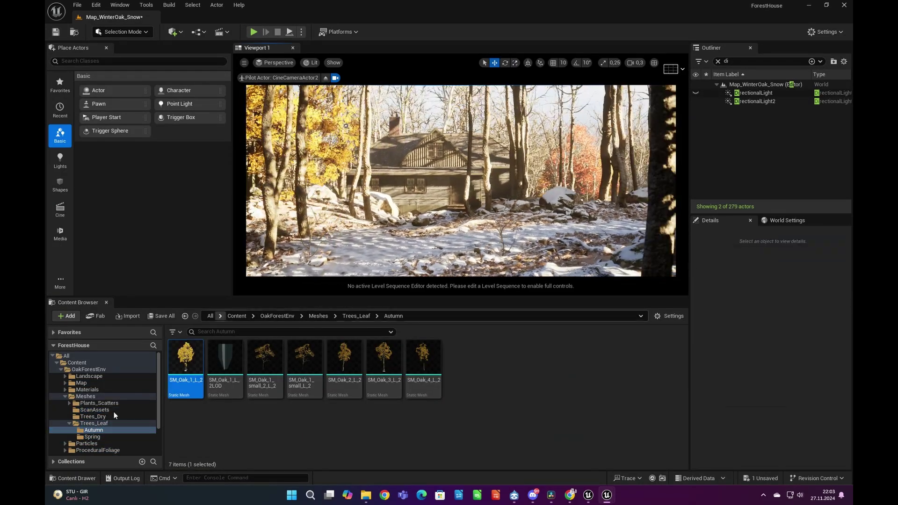
Step: Add a red SM_Oak_L_1 right of the wooden house and a rotated SM_Oak_4_L_2 at its left
left_click(92, 436)
left_click_drag(265, 358, 529, 213)
left_click(94, 429)
left_click_drag(423, 367, 363, 228)
key("e")
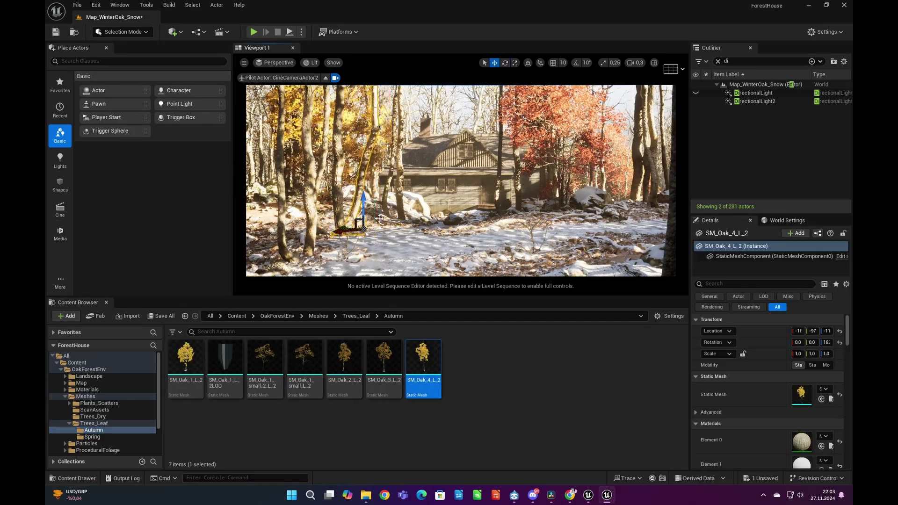
key("Escape")
Step: Rescale the red oak right of the wooden house and switch to Foliage mode
right_click_drag(461, 187, 473, 180)
left_click(569, 145)
key("r")
left_click_drag(584, 224, 557, 223)
key("Escape")
left_click(123, 32)
left_click(125, 64)
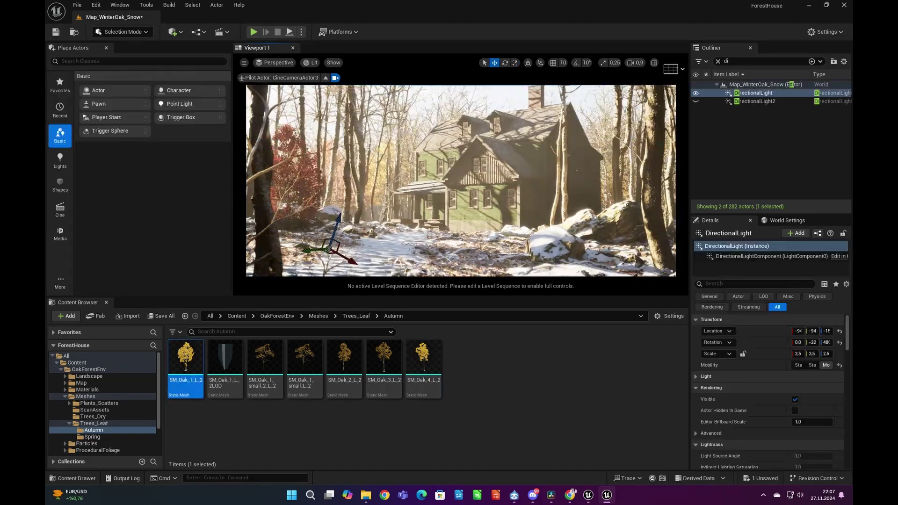
Step: Adjust the sun direction of DirectionalLight for the third camera's green house view
right_click_drag(461, 187, 461, 180)
key("ctrl+l")
Step: Place an SM_Oak_1_L_2 autumn oak in the snow left of the green house and rescale it
left_click_drag(186, 358, 372, 244)
key("r")
left_click_drag(372, 244, 364, 245)
key("Escape")
right_click_drag(371, 263, 402, 206)
Step: Place an SM_Oak_L_1 red oak from the Spring folder near the front of the green house
left_click(96, 423)
left_click(94, 437)
left_click_drag(265, 358, 505, 215)
key("Escape")
right_click_drag(505, 187, 472, 211)
Step: Move the tree right of the green house across to its left side and select DirectionalLight
left_click(753, 93)
left_click(576, 152)
key("w")
left_click_drag(593, 197, 426, 196)
key("Escape")
right_click_drag(461, 197, 459, 178)
scroll(461, 183, "down", 3)
left_click(753, 92)
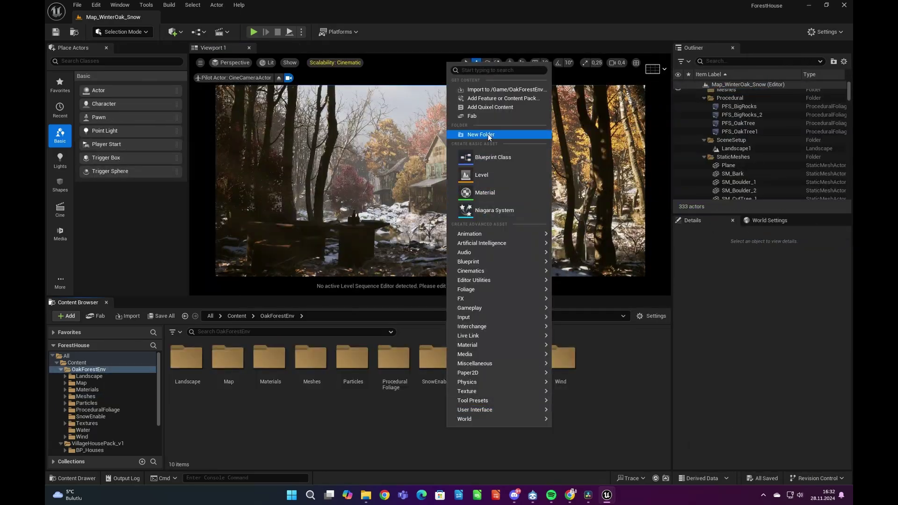
Step: Create a new folder called Cinematics inside OakForestEnv
left_click(487, 134)
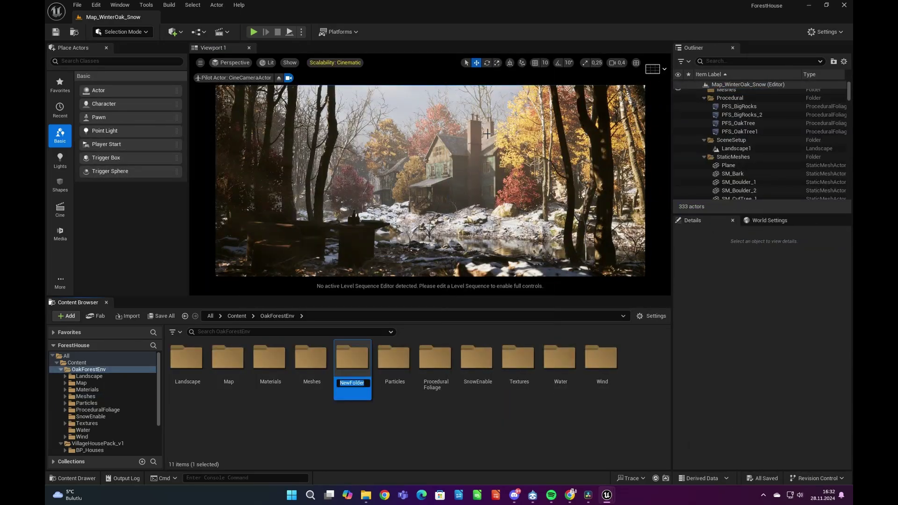
type("Cinematics")
key("Return")
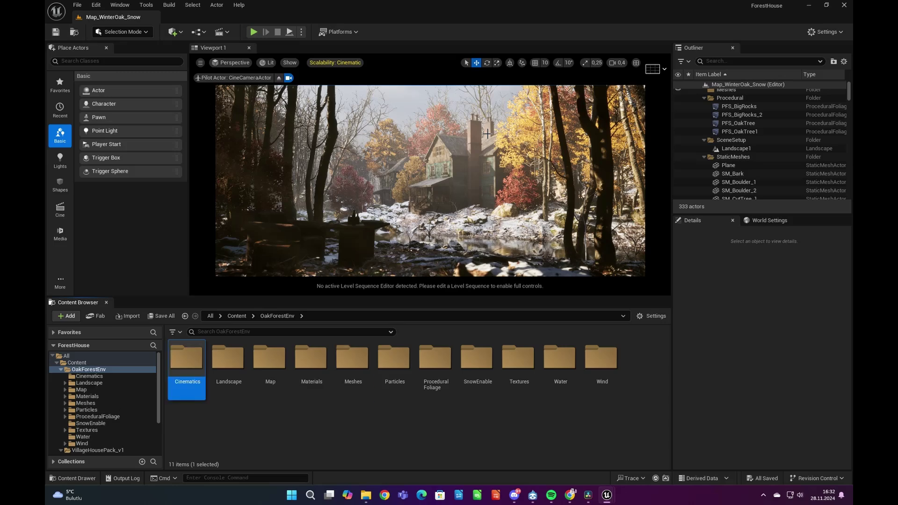
Step: Create a Level Sequence named Shot_1 inside the Cinematics folder and open it for editing
double_click(186, 372)
right_click(193, 374)
mouse_move(228, 213)
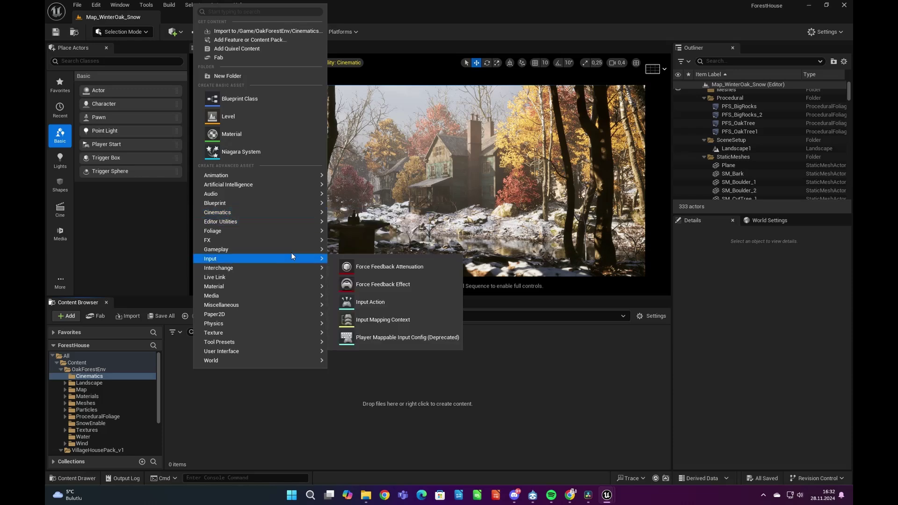
left_click(368, 239)
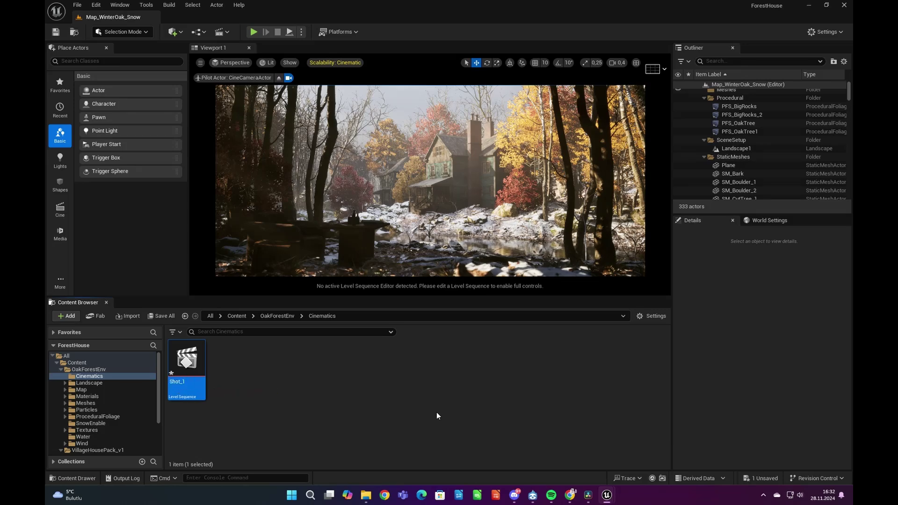
double_click(187, 363)
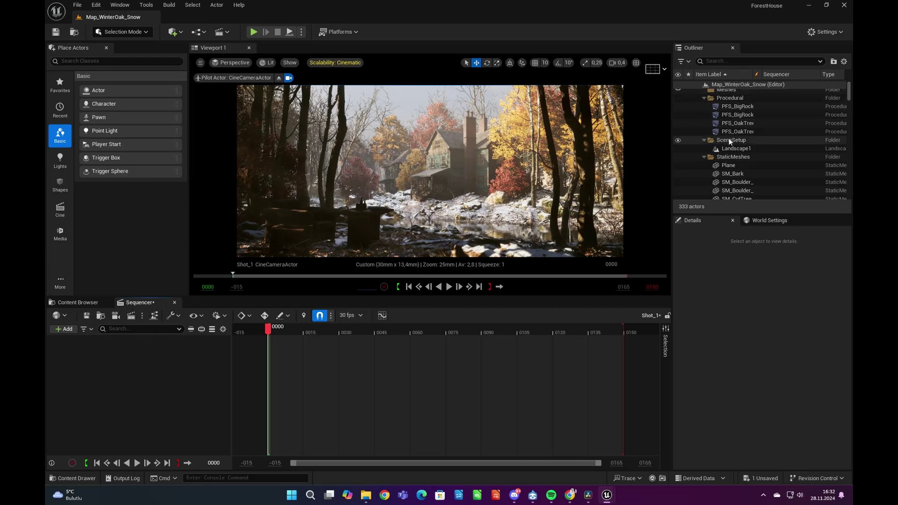
Step: Find the first CineCameraActor by searching the level's actors for "cine" and add it to the Shot_1 sequence
left_click(728, 61)
type("cine")
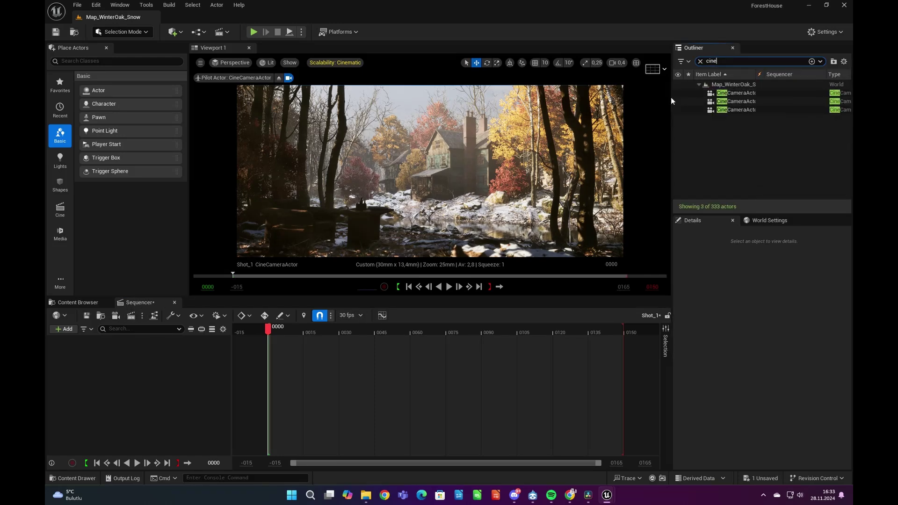
left_click_drag(672, 97, 577, 100)
left_click(645, 93)
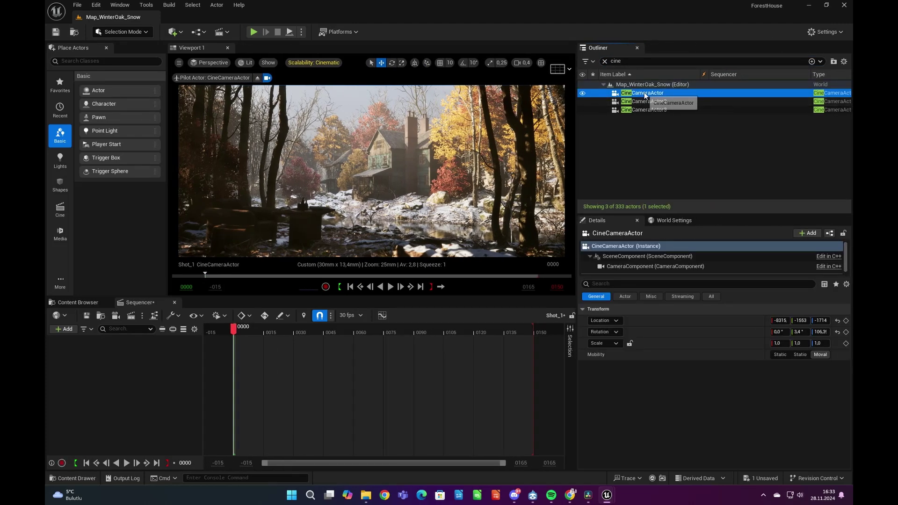
left_click_drag(167, 349, 167, 349)
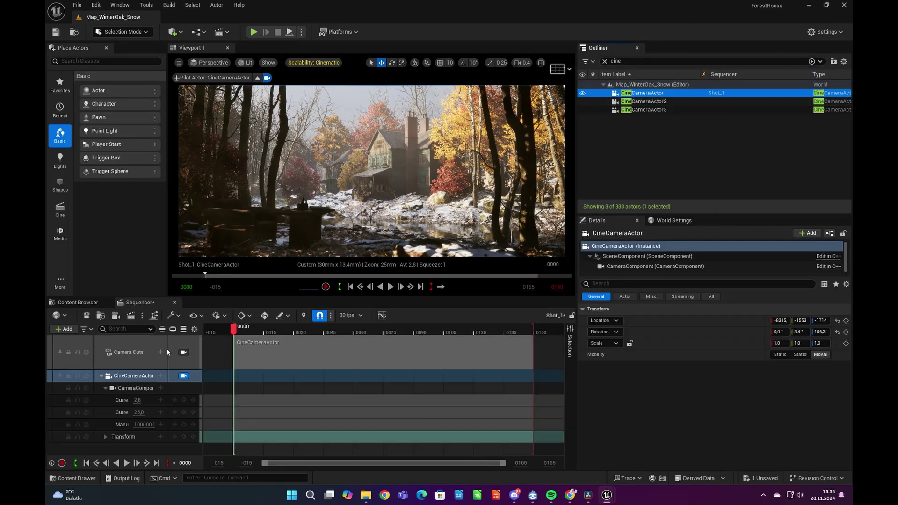
Step: Key the camera's transform at frame 0 and extend the Shot_1 sequence to frame 241
left_click(183, 438)
scroll(211, 367, "down", 3, "ctrl")
left_click_drag(405, 326, 512, 328)
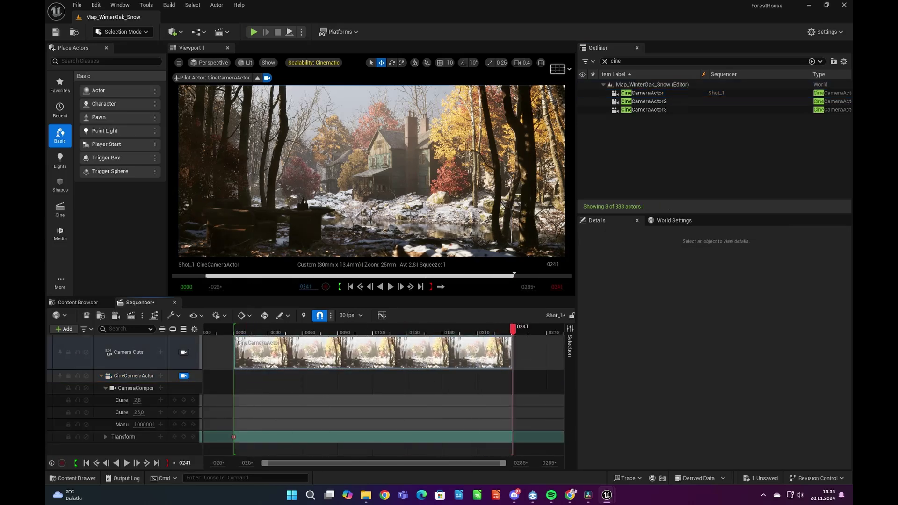
Step: Move the camera forward toward the house, key its transform at frame 241, and play the shot from the start
key("w")
scroll(467, 156, "down", 1)
right_click_drag(466, 156, 466, 155)
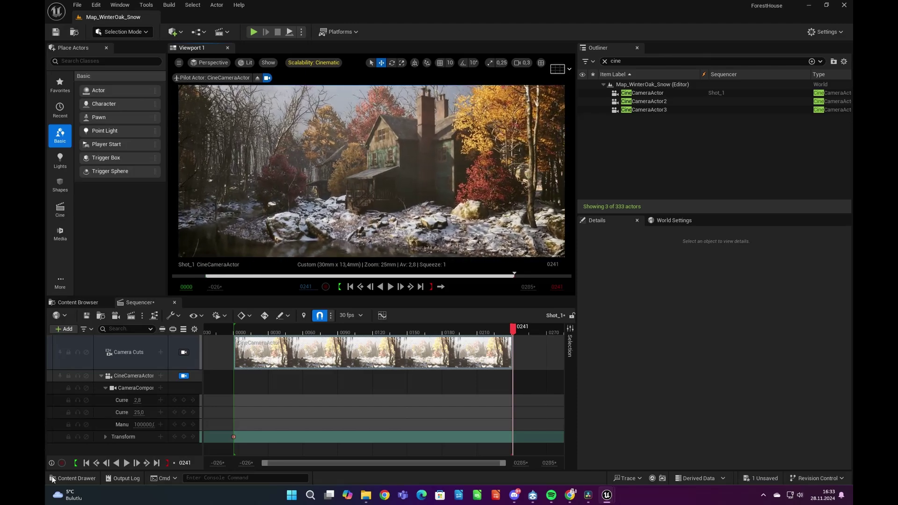
left_click(184, 437)
left_click_drag(514, 327, 233, 328)
left_click(127, 463)
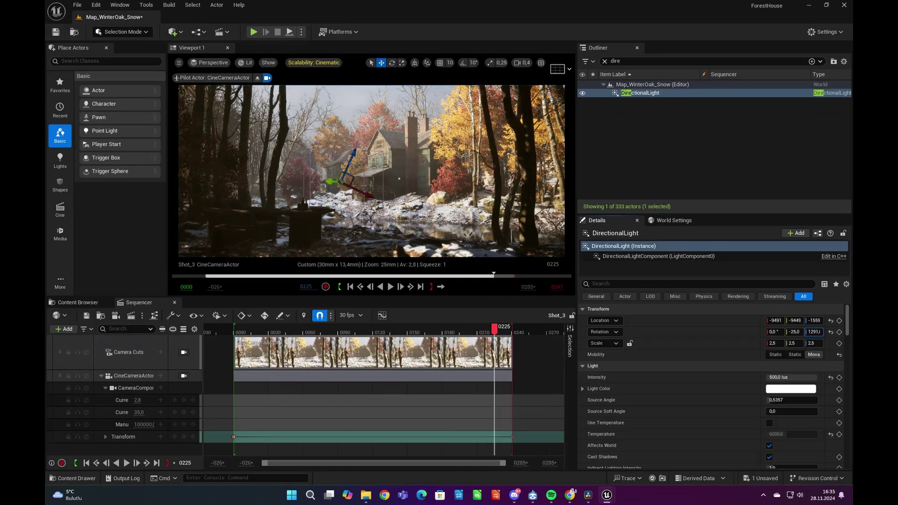
Step: Find the PostProcessVolume in the level and set its Exposure Compensation to 0.5
left_click(605, 61)
type("post")
left_click(636, 93)
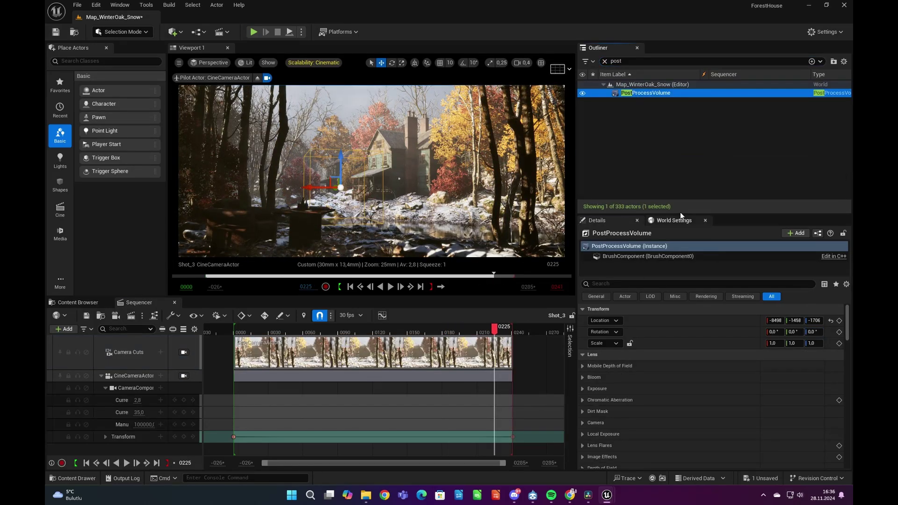
left_click(597, 317)
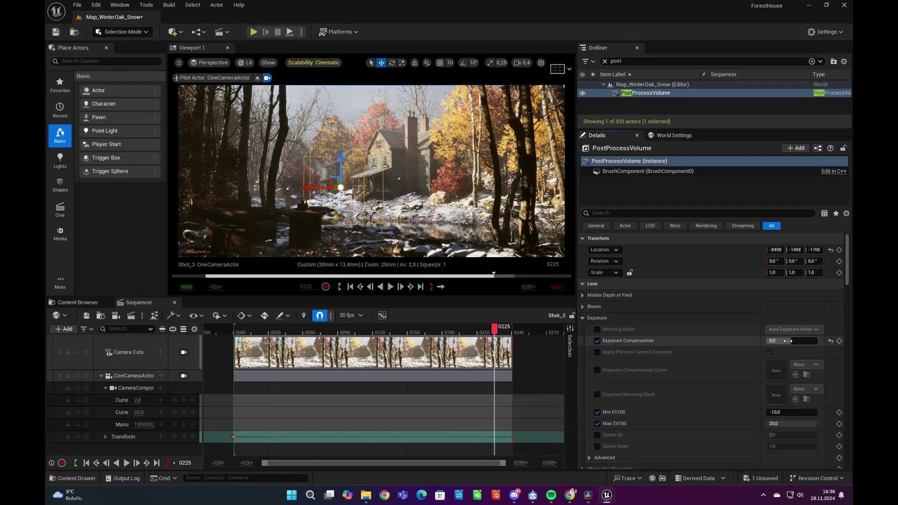
left_click_drag(788, 341, 809, 341)
key("BackSpace")
type("0.5")
key("Return")
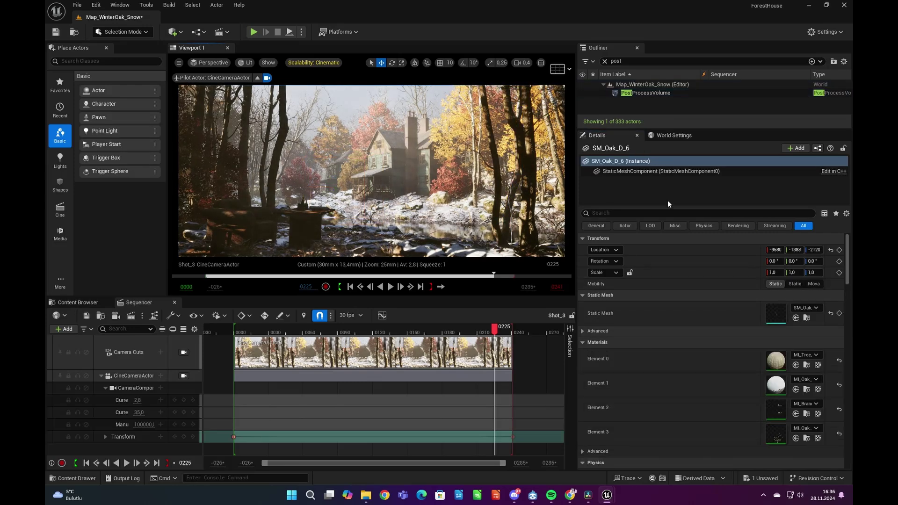
Step: Adjust the PostProcessVolume's Local Exposure Highlight Threshold and reset its Middle Grey Bias to the default
scroll(639, 352, "down", 3)
left_click(592, 424)
scroll(636, 361, "down", 4)
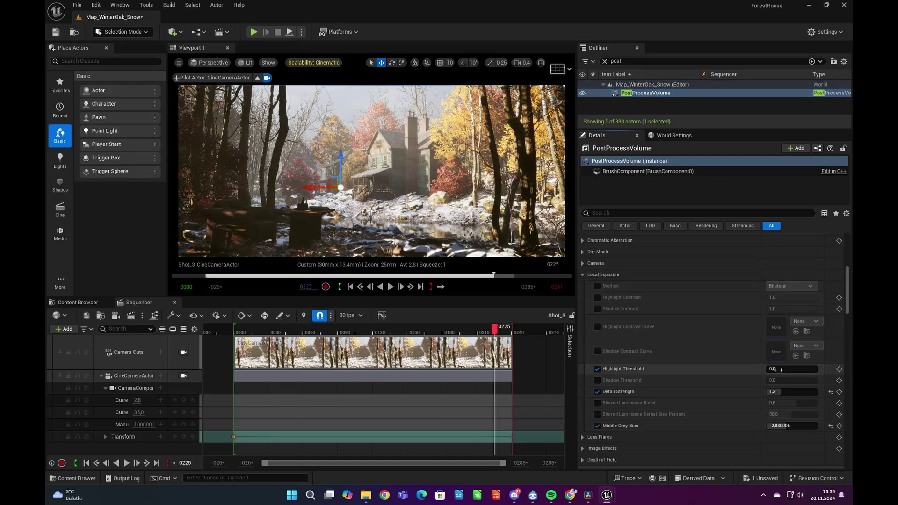
mouse_move(791, 370)
left_mouse_down()
mouse_move(817, 370)
mouse_move(794, 371)
mouse_move(805, 371)
left_mouse_up()
mouse_move(789, 426)
left_mouse_down()
mouse_move(769, 426)
mouse_move(782, 426)
left_mouse_up()
left_click(831, 426)
Step: Lower the PostProcessVolume's Exposure Compensation to fine-tune the scene's brightness
scroll(776, 385, "up", 6)
scroll(776, 380, "up", 5)
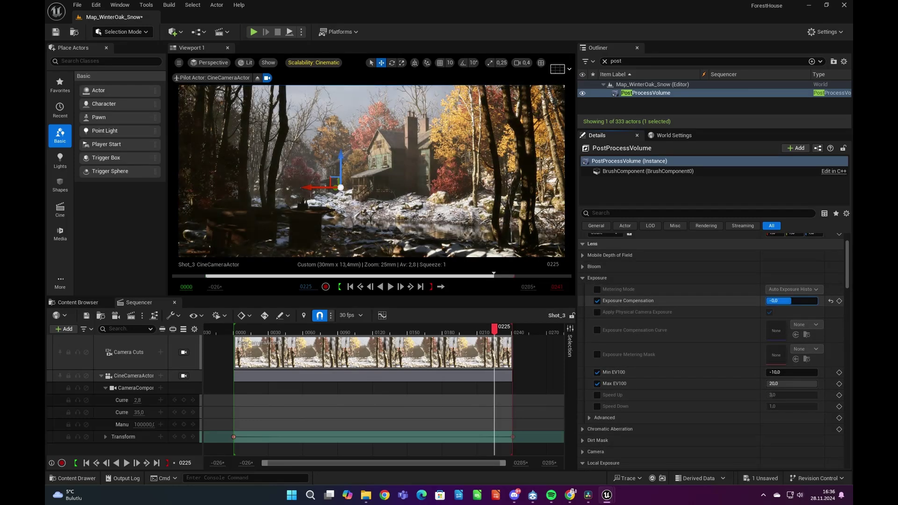
left_click(427, 241)
left_click(668, 94)
Step: Find the DirectionalLight by searching for "dire", select it and examine its light settings
left_click(604, 61)
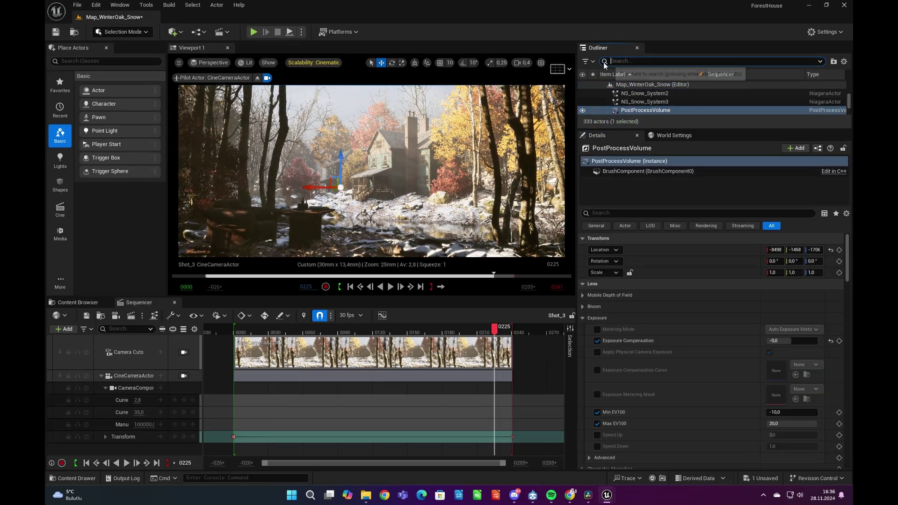
type("dire")
left_click(633, 93)
scroll(786, 323, "down", 4)
Step: Look up the Movie Render Queue plugin among the editor's plugins
left_click(96, 5)
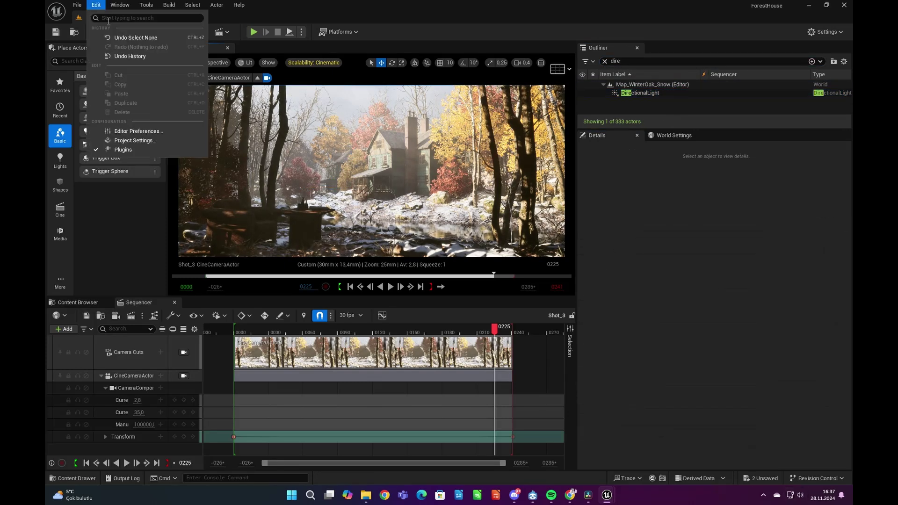
left_click(143, 150)
double_click(521, 92)
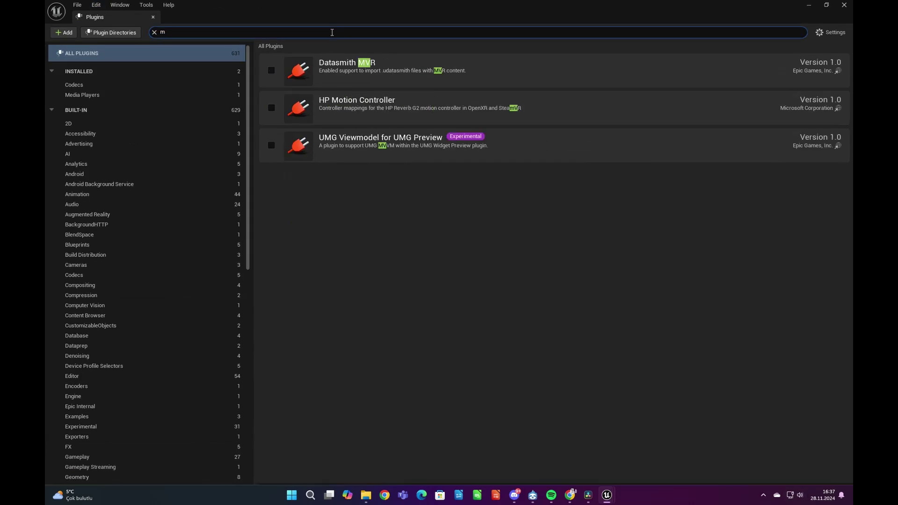
type("movie render queue")
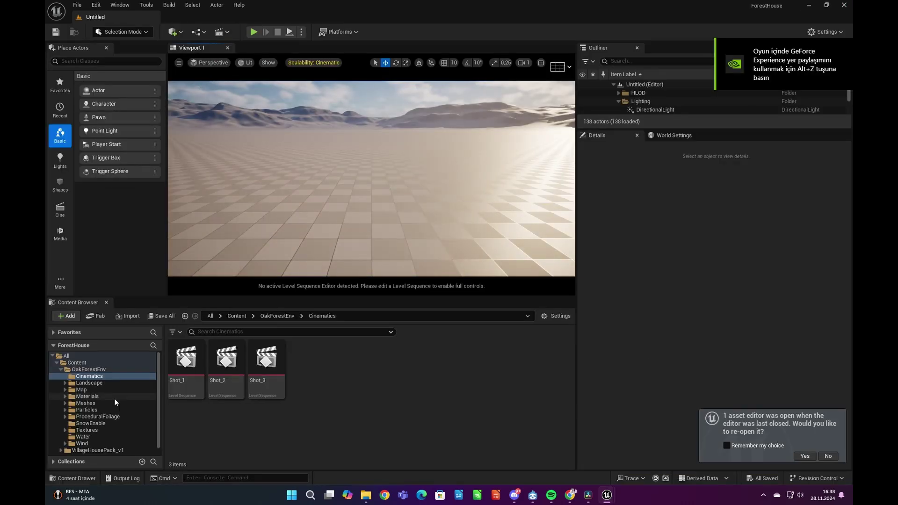
Step: Open the Map_WinterOak_Snow level and view the scene through CineCameraActor
left_click(81, 390)
double_click(467, 369)
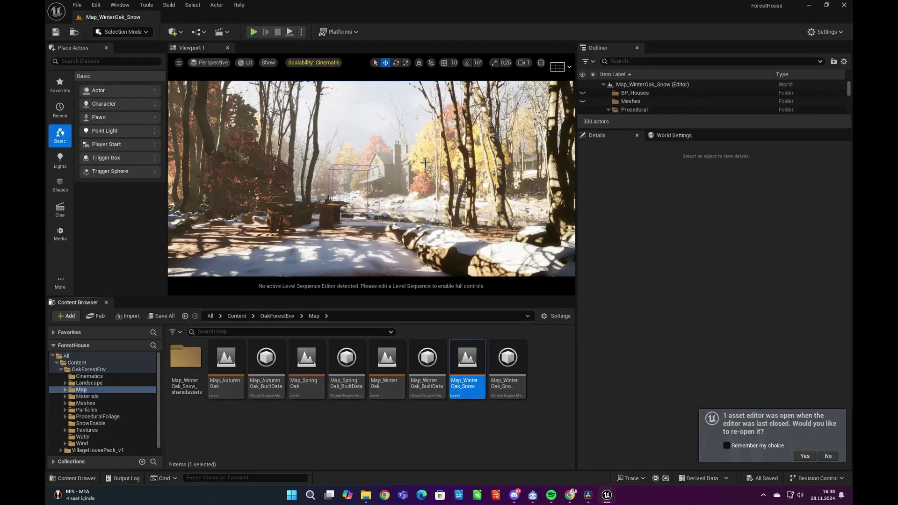
left_click(398, 153)
left_click(210, 63)
left_click(249, 167)
left_click(281, 187)
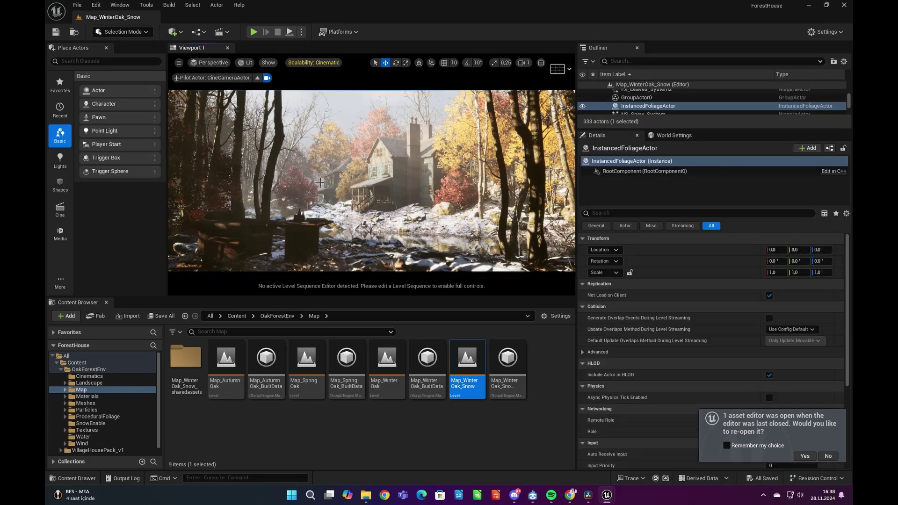
Step: Open the Shot_1 sequence and add it as a render job in the Movie Render Queue
left_click(90, 376)
double_click(182, 384)
left_click(119, 6)
left_click(298, 56)
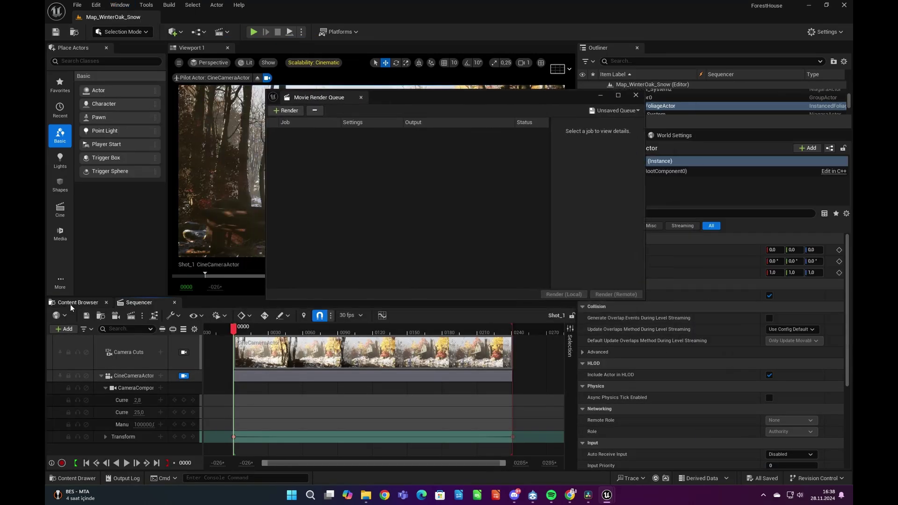
left_click(75, 303)
left_click(288, 111)
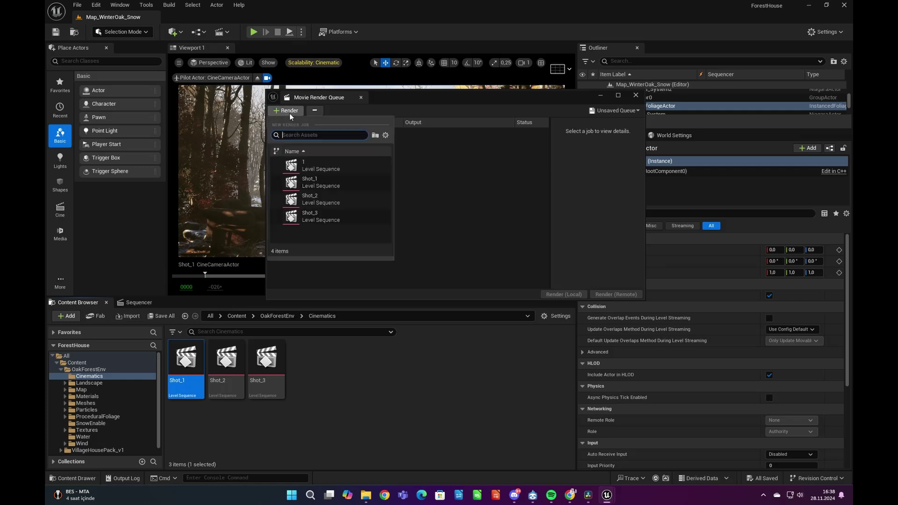
left_click(308, 182)
Step: Enable a custom output frame rate of 30 fps in the Shot_1 job's render settings
left_click(352, 133)
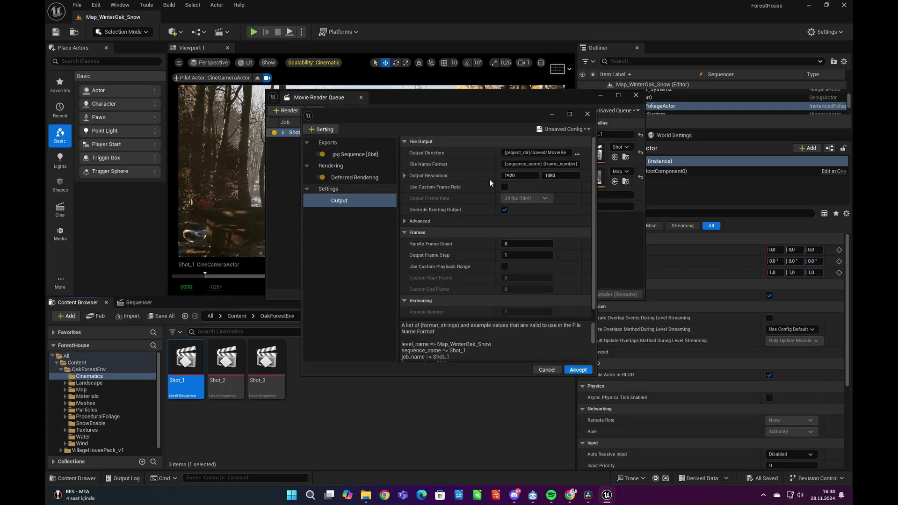
left_click(531, 200)
left_click(523, 257)
Step: Add an Anti-aliasing setting with 16 spatial and 16 temporal samples and Override Anti Aliasing enabled, and recheck the output settings
left_click(321, 130)
left_click(337, 143)
left_click(527, 165)
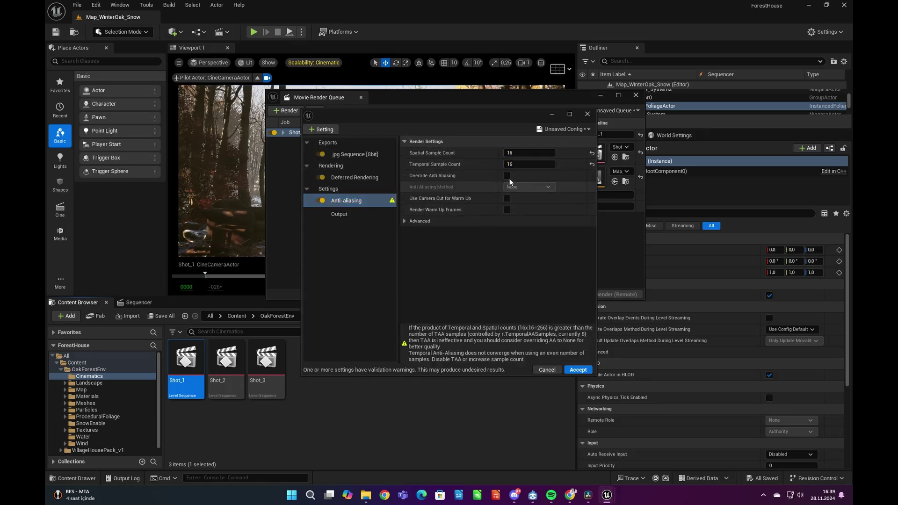
left_click(507, 175)
left_click(377, 215)
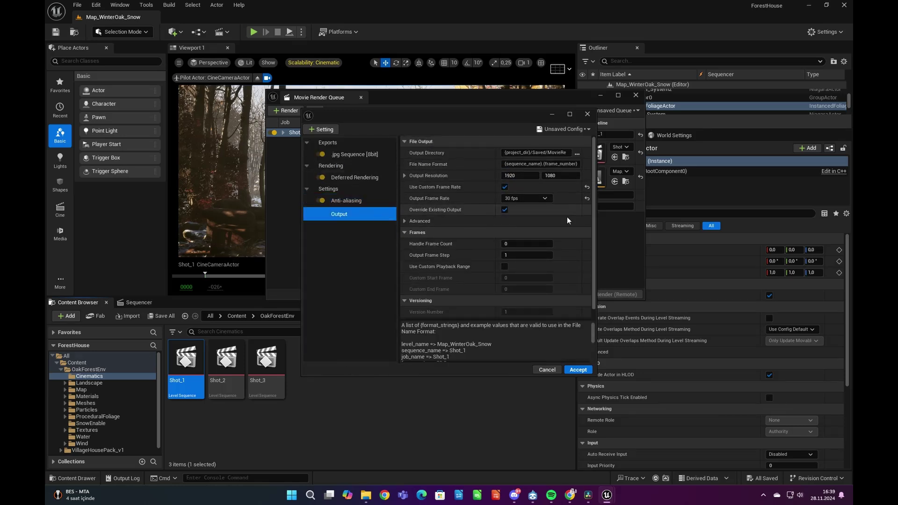
Step: Add a Game Overrides setting to the job with Flush Grass Streaming and Flush Streaming Managers disabled
left_click(314, 128)
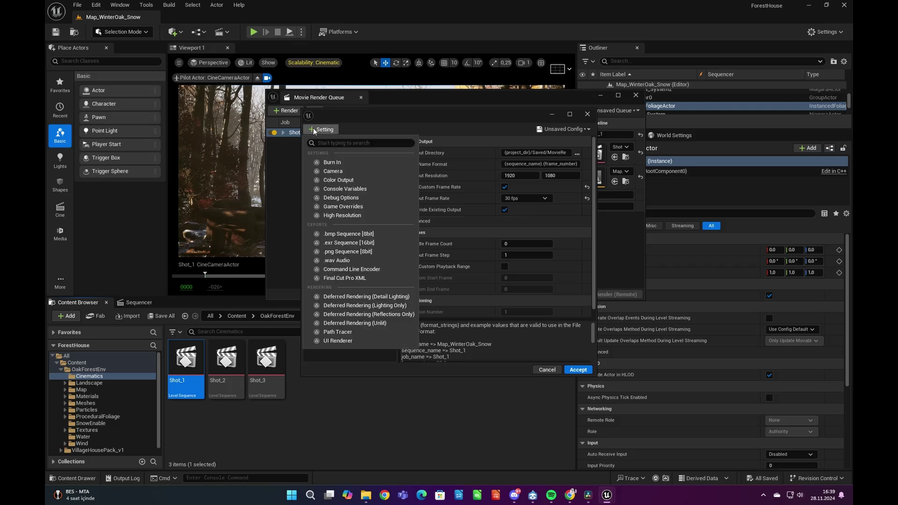
left_click(354, 209)
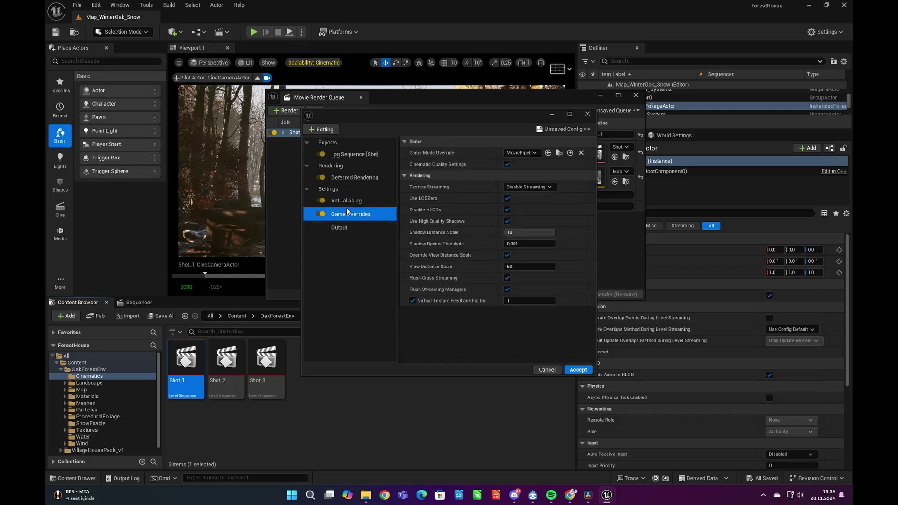
left_click(507, 278)
left_click(508, 289)
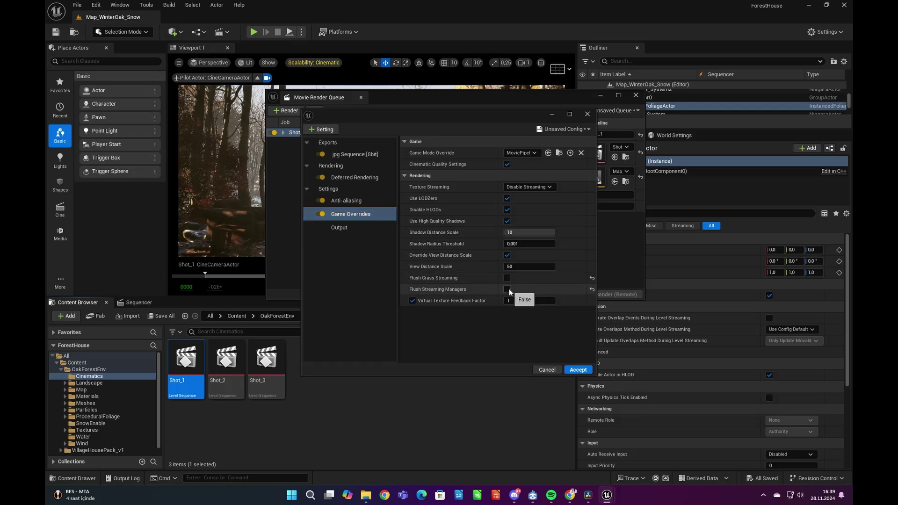
Step: Accept the render configuration and start rendering the Shot_1 job locally
left_click(577, 370)
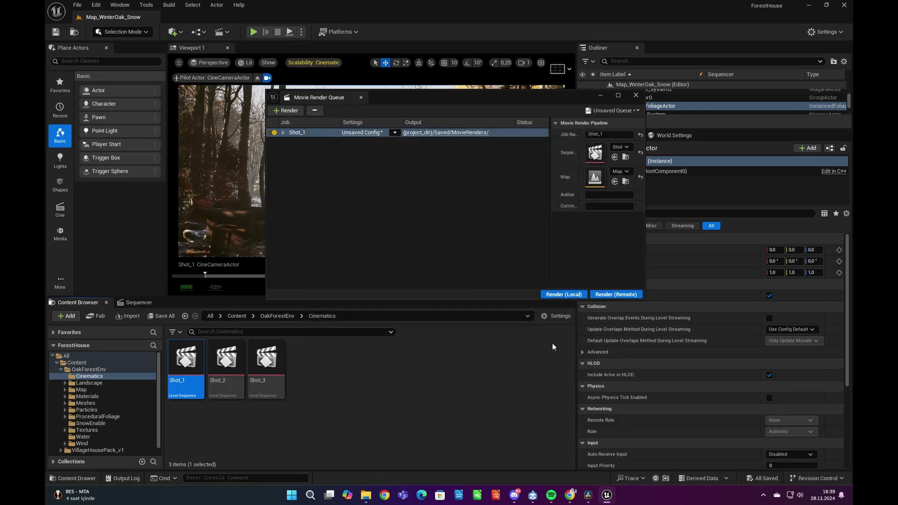
left_click(563, 294)
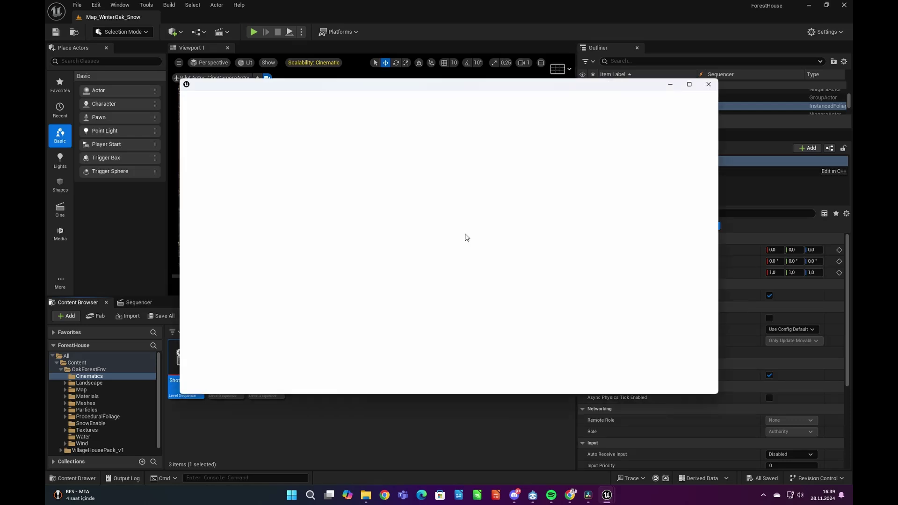